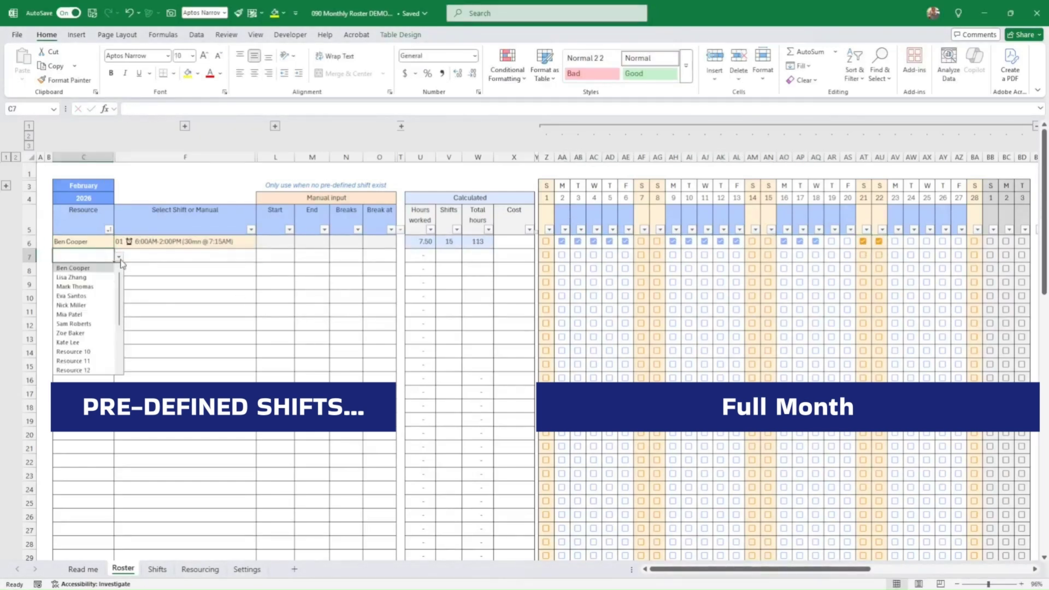
- Assign resources to rows 7 and 8 and give both rows shift 02
click(71, 277)
click(260, 256)
click(164, 266)
click(673, 254)
click(783, 254)
click(895, 254)
click(119, 270)
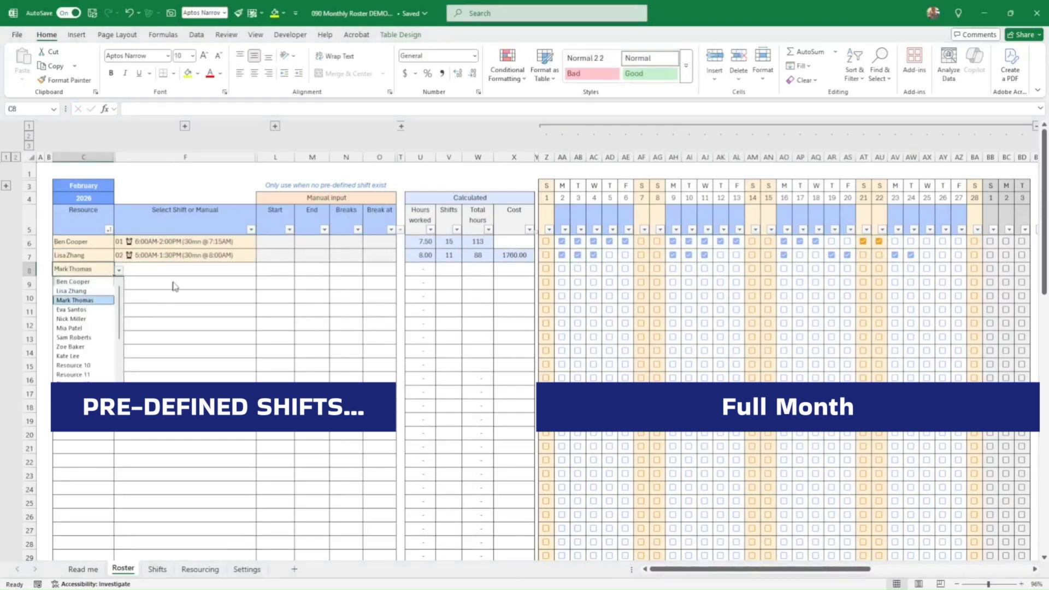
- Choose a resource for row 9 and make it a Manual shift starting at 10:00 AM
click(75, 299)
click(260, 270)
click(163, 279)
click(118, 283)
click(71, 322)
click(260, 284)
click(164, 294)
click(278, 282)
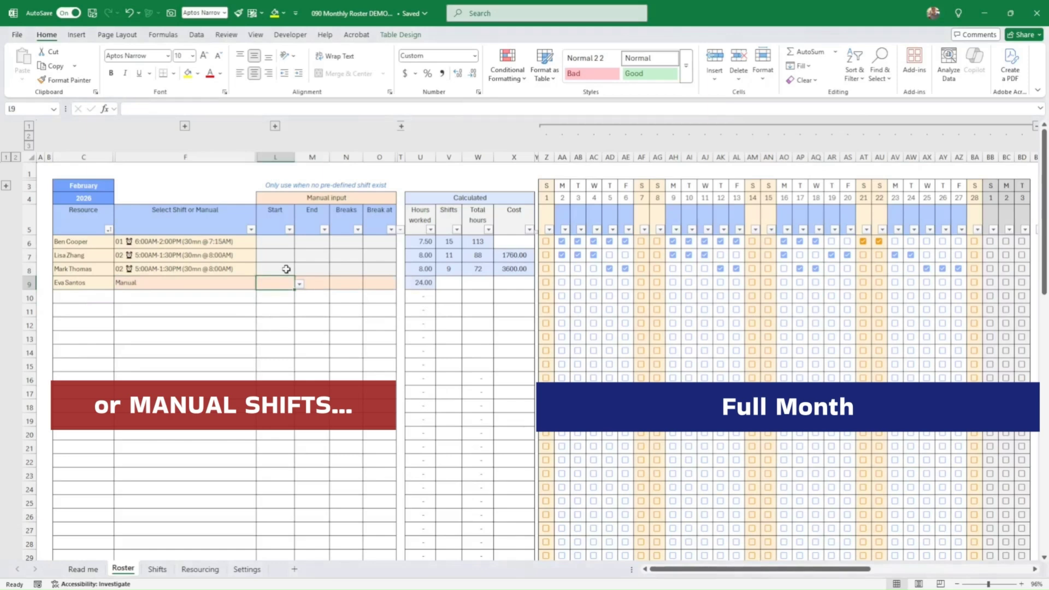
click(299, 283)
- End row 9's shift at 3:00 PM with a 0:30 break at 11:00 AM, and tick a working day
click(275, 294)
click(333, 283)
click(312, 294)
click(366, 283)
click(345, 295)
click(400, 284)
click(381, 295)
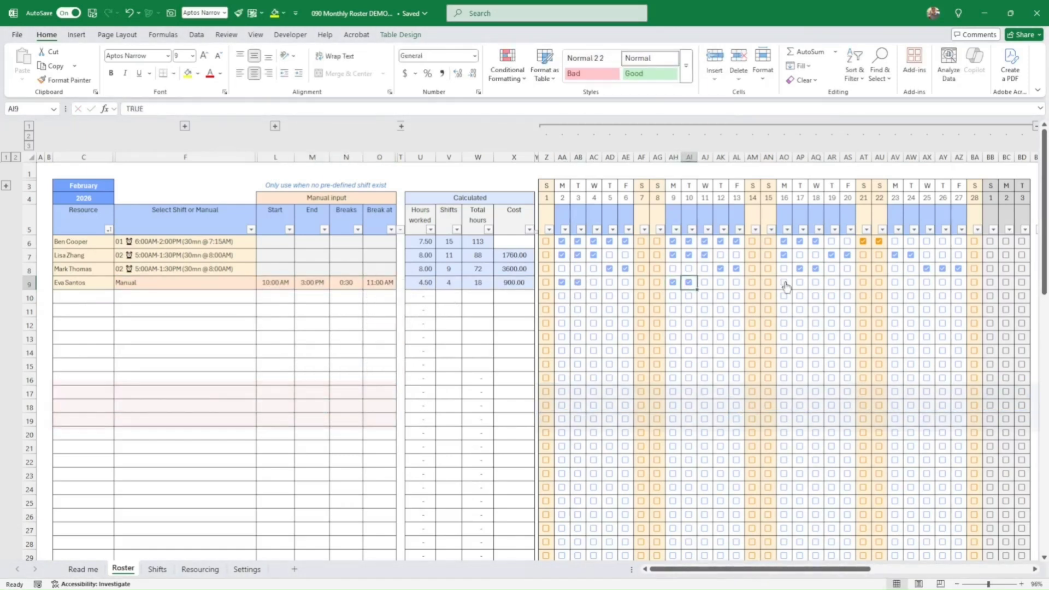
drag(704, 568, 852, 574)
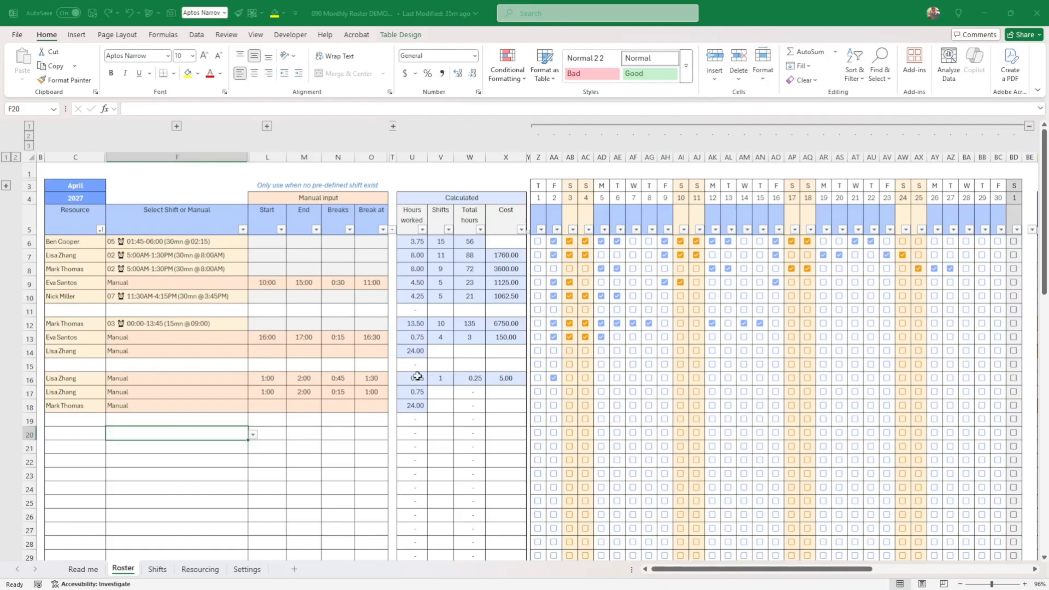
- Switch to the Read me sheet to review its four-step usage guide
click(83, 569)
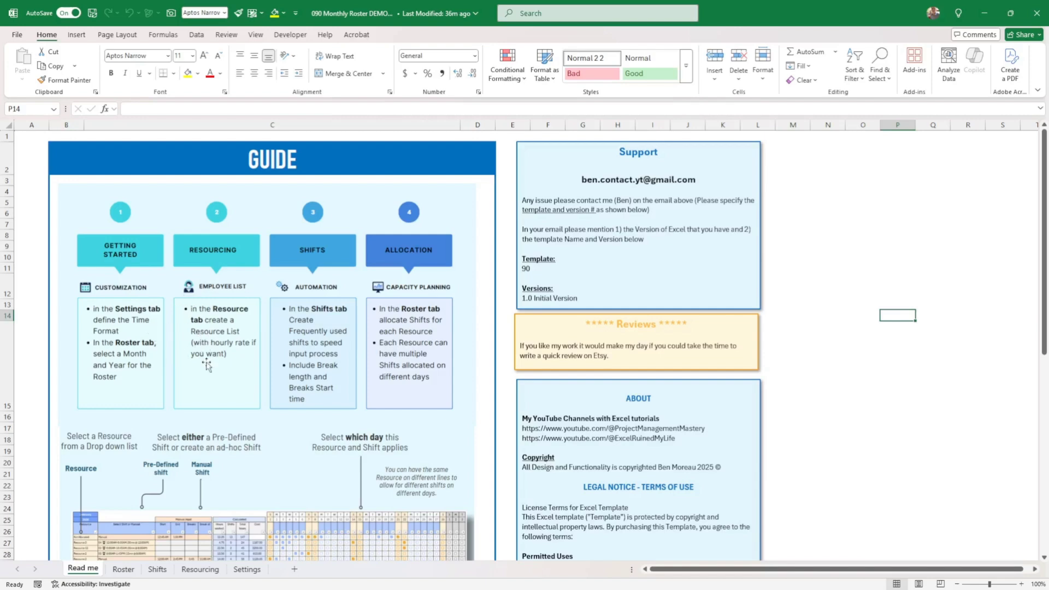
- Check the Settings time display options, leave it at 24 hours, and return to Read me
click(245, 569)
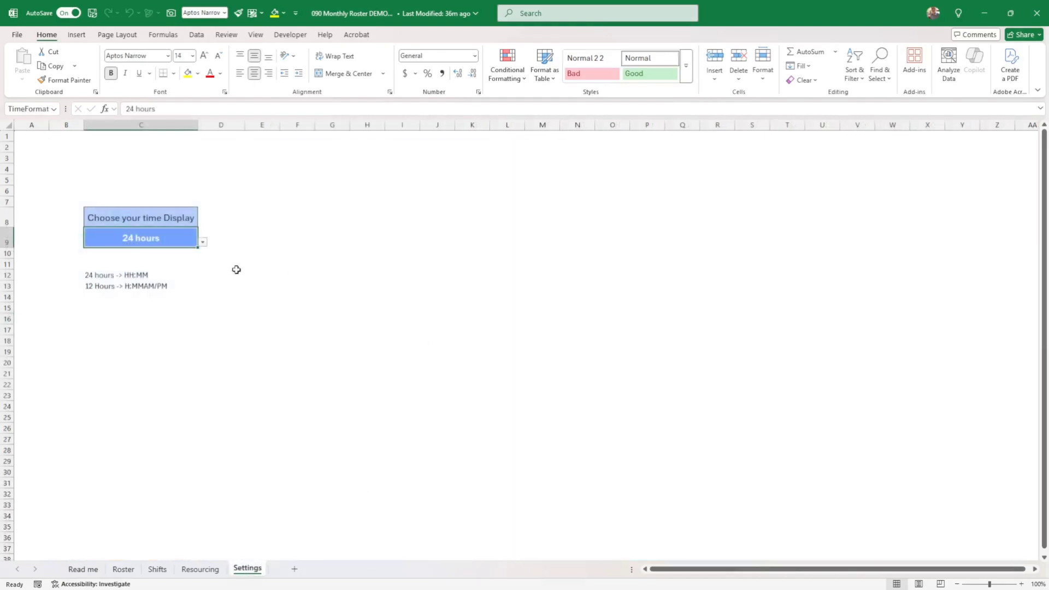
click(204, 243)
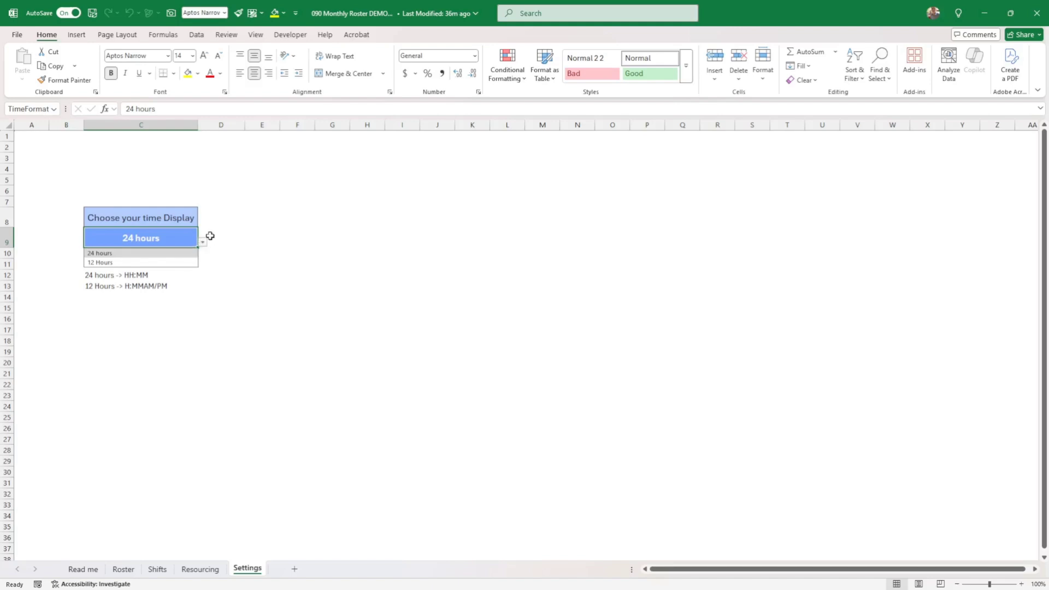
click(273, 254)
click(141, 275)
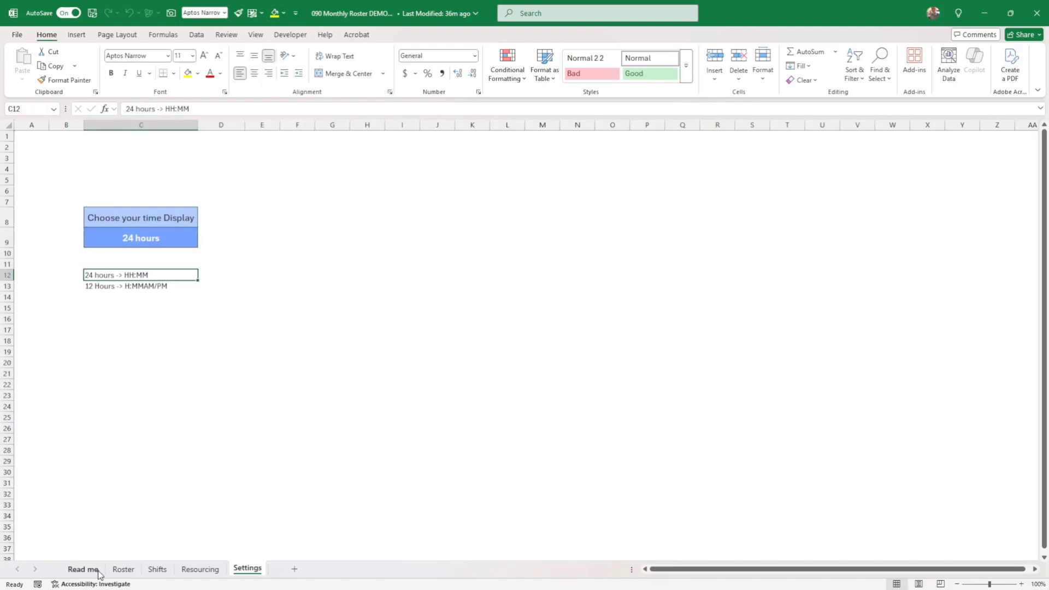
click(83, 569)
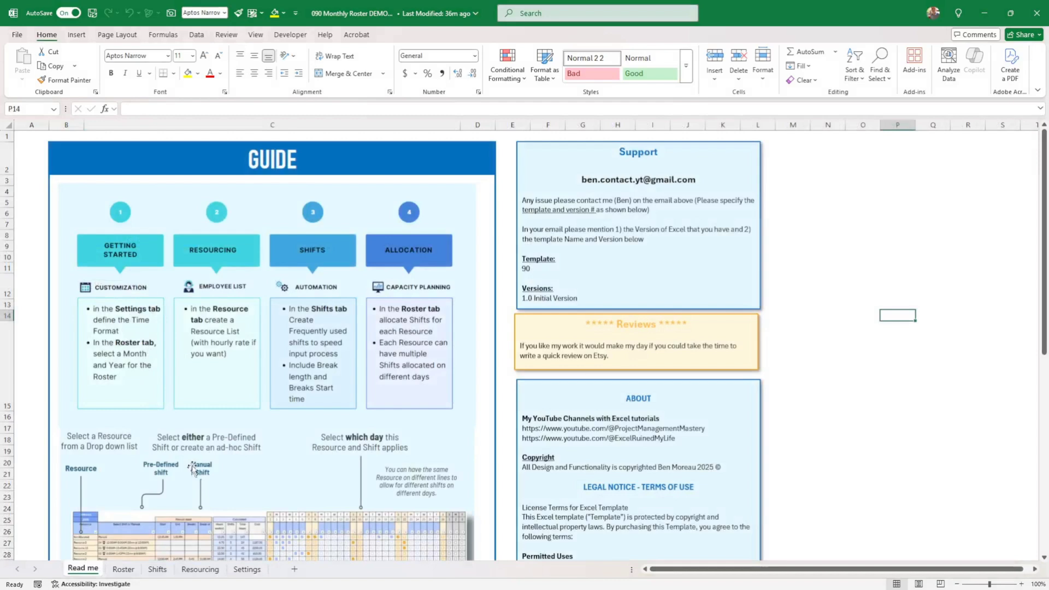
- On Roster, set the month to March and the year to 2026, then return to Read me
click(124, 569)
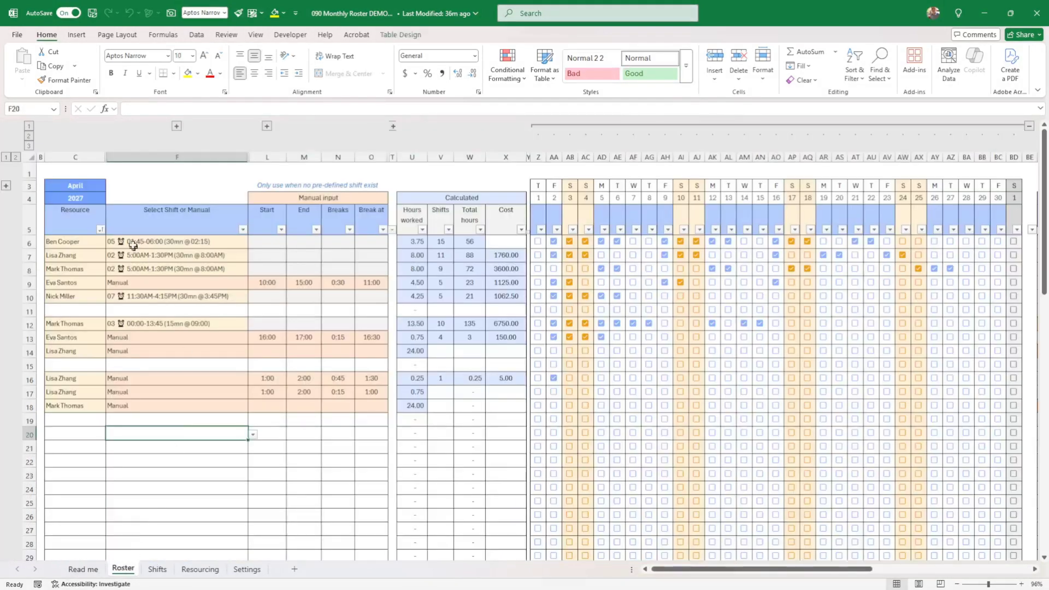
click(82, 184)
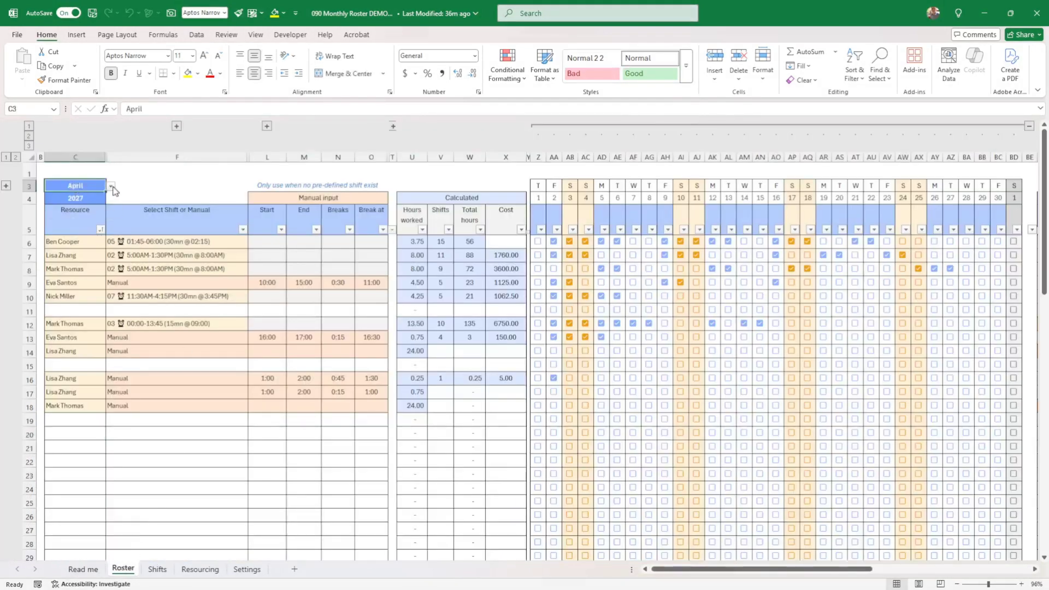
click(112, 186)
click(82, 215)
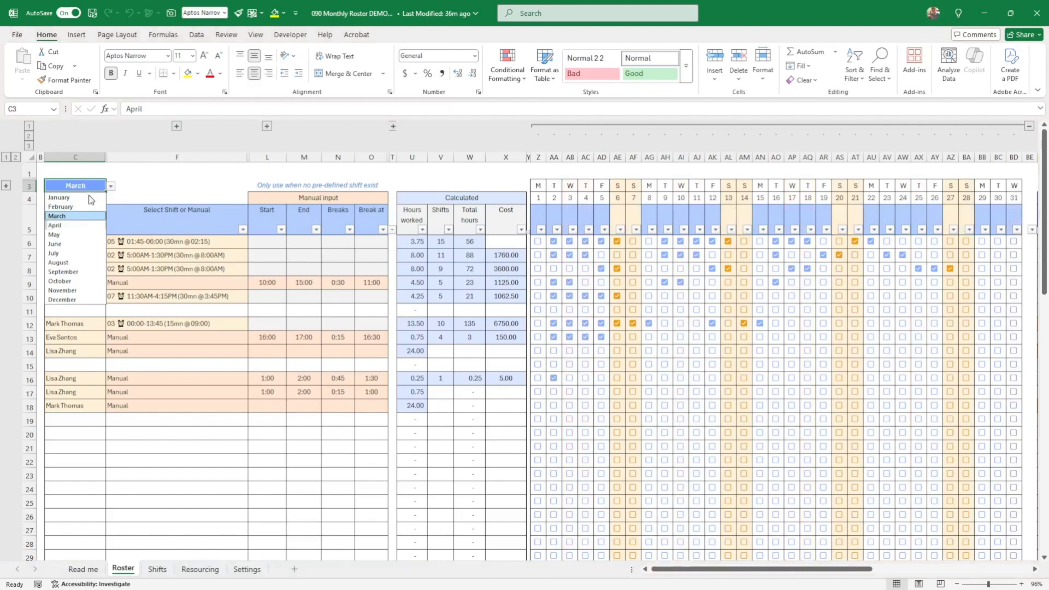
click(84, 197)
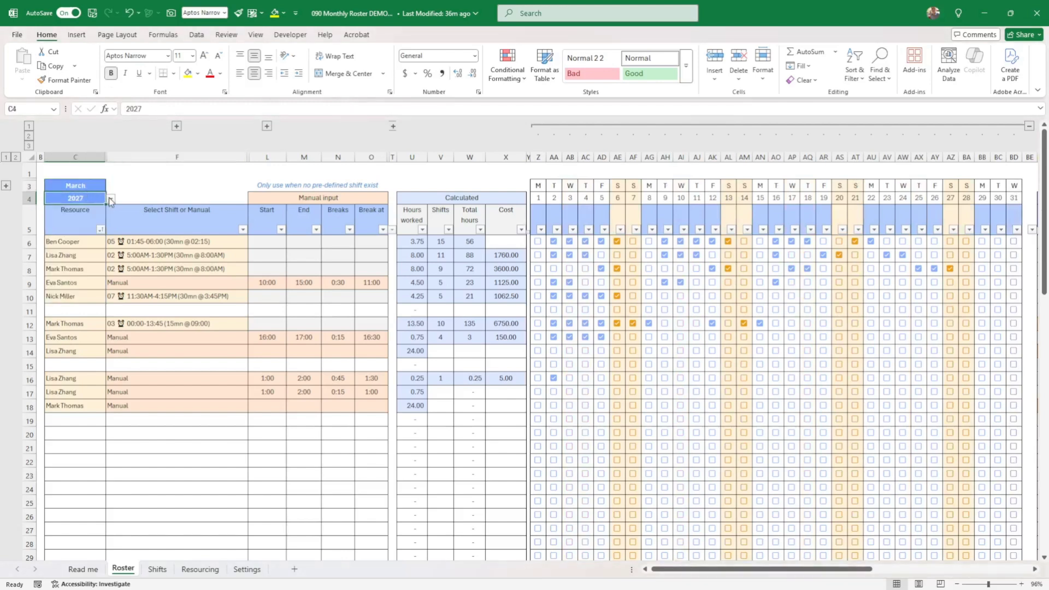
click(111, 199)
click(88, 219)
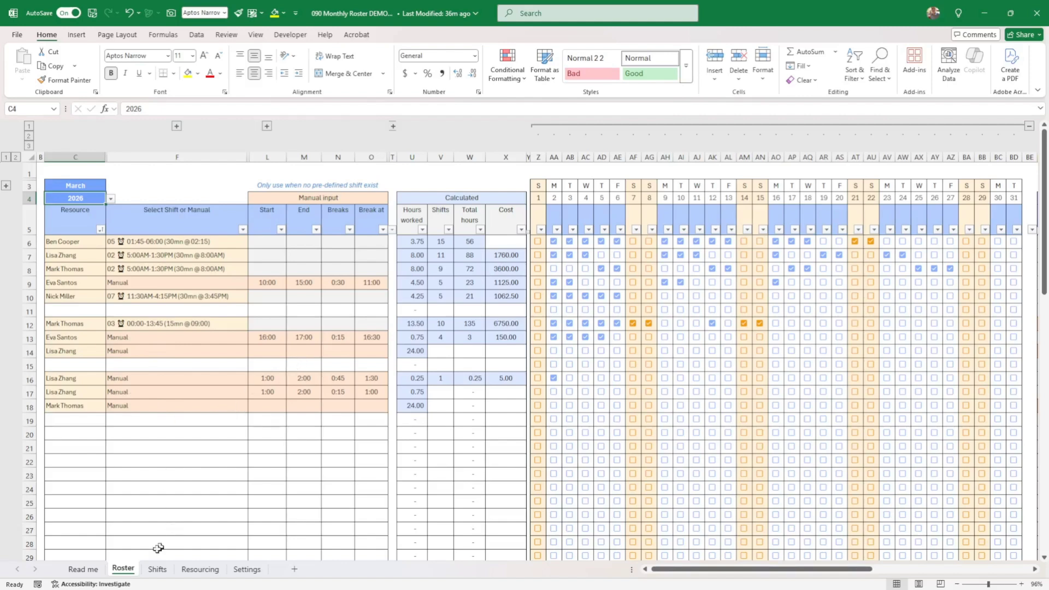
click(90, 571)
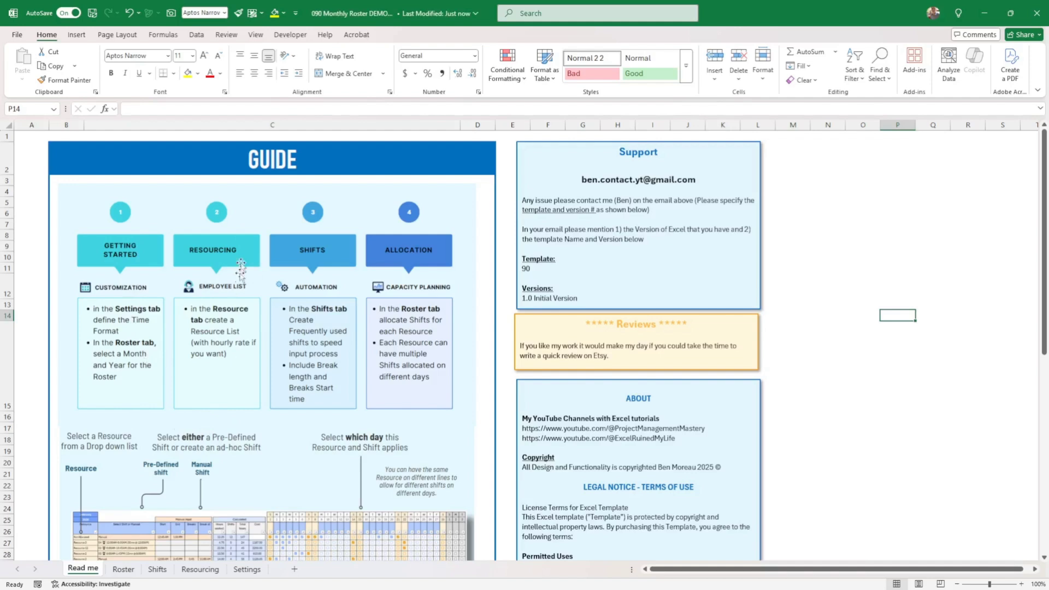
- Show the Resourcing sheet with totals of 60 shifts, 398.25 hours and 14,460.00 cost
click(199, 570)
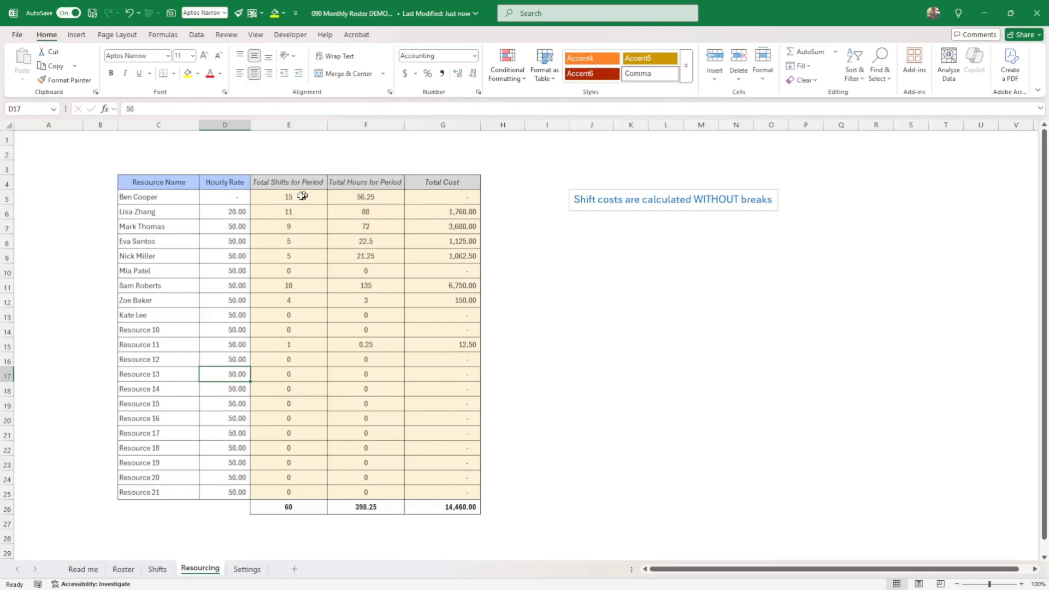
- Select the Total Cost cells G5:G24 to confirm a 14,460.00 sum, then return to Read me
drag(441, 196, 433, 483)
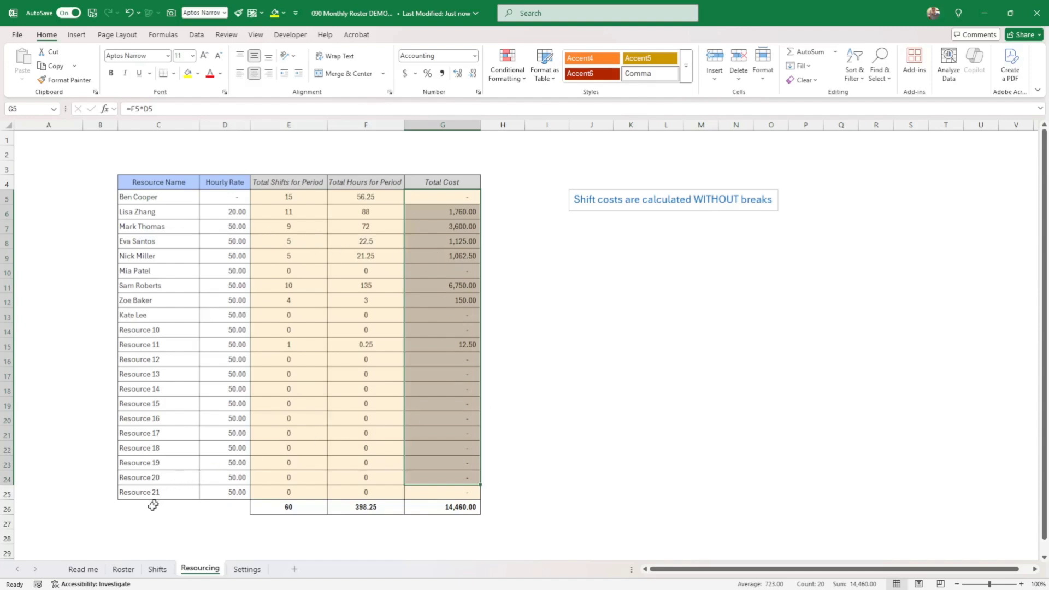
click(94, 571)
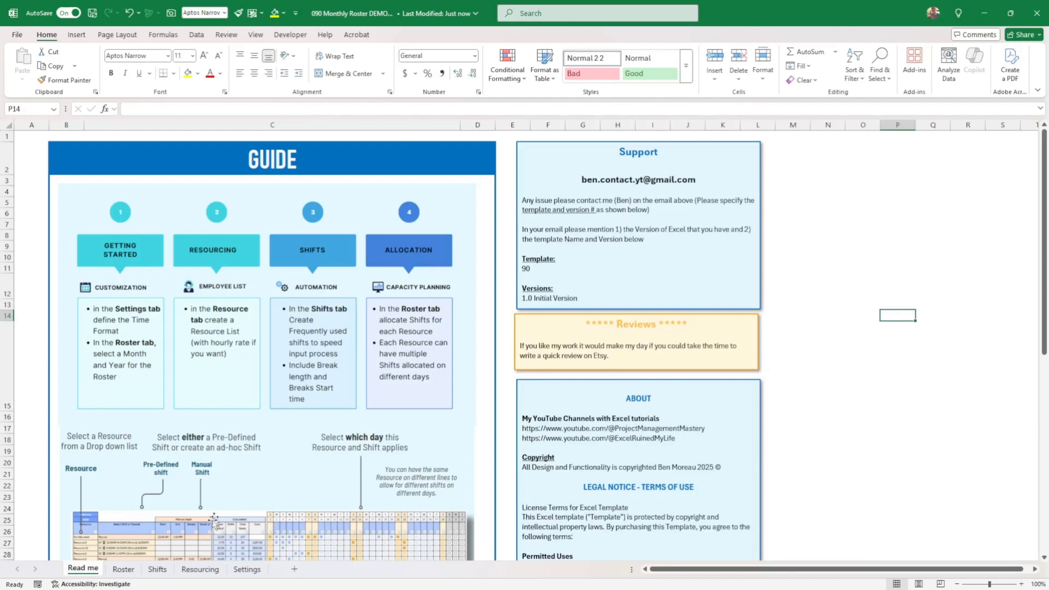
- On the March 2026 Roster, inspect row 18's shift options and leave it set to Manual
click(123, 569)
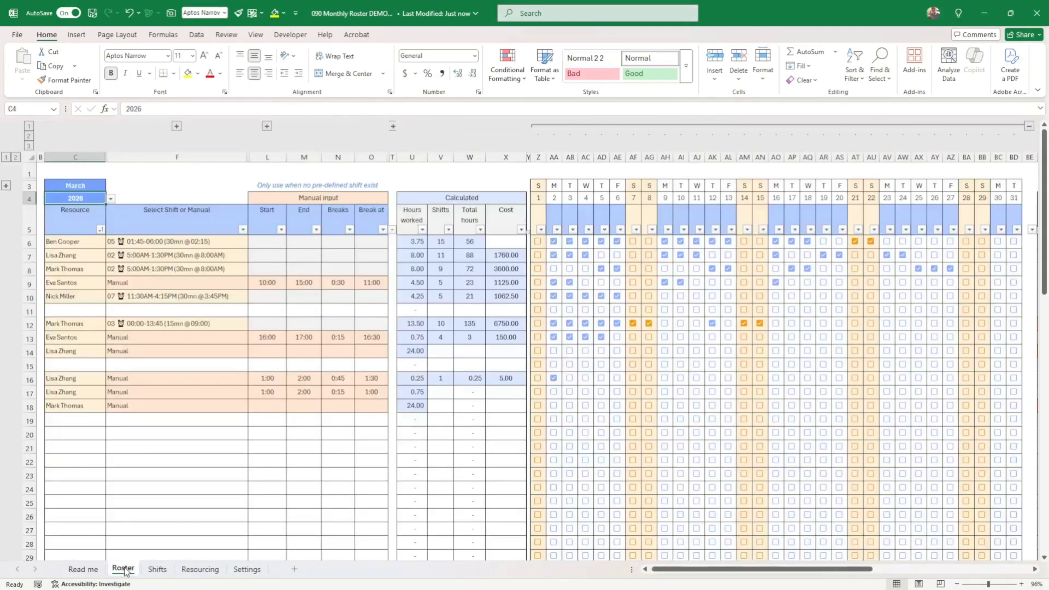
click(190, 406)
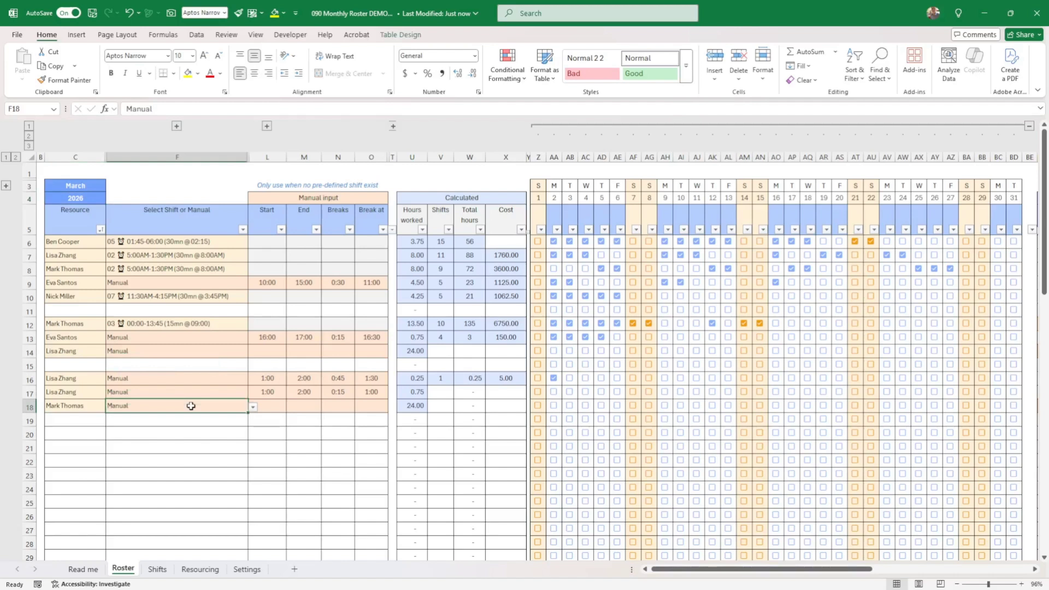
click(253, 408)
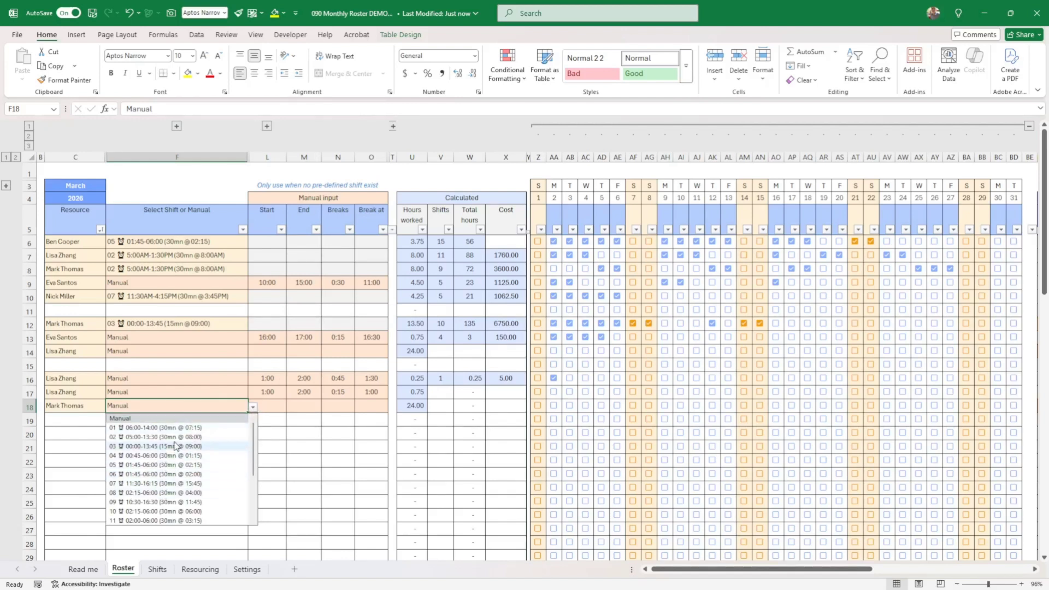
click(194, 407)
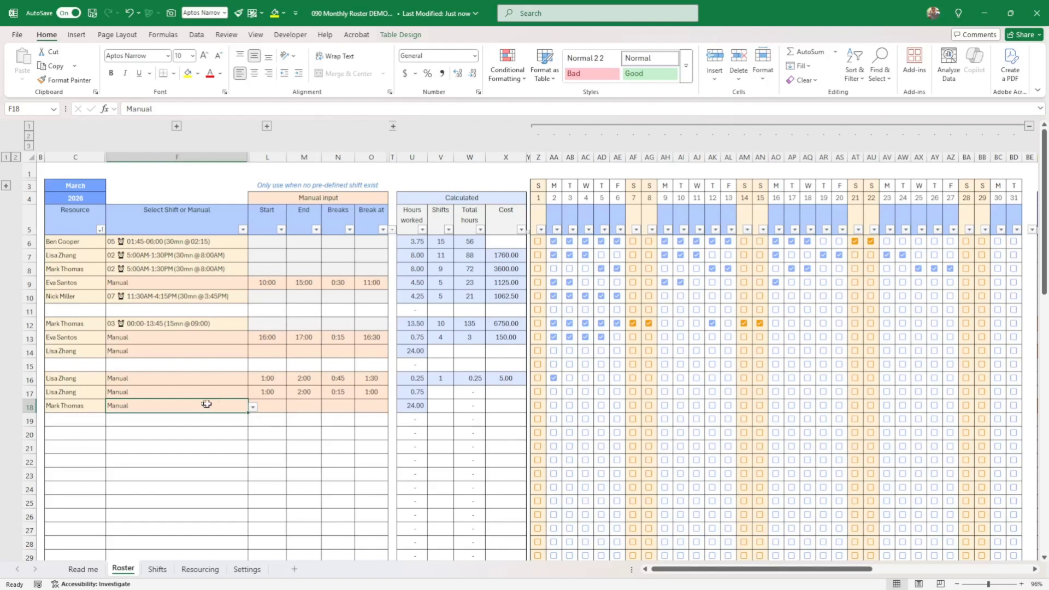
- On the Shifts sheet, collapse the calculation columns, scroll back to column A, and select shift 14's row
click(158, 568)
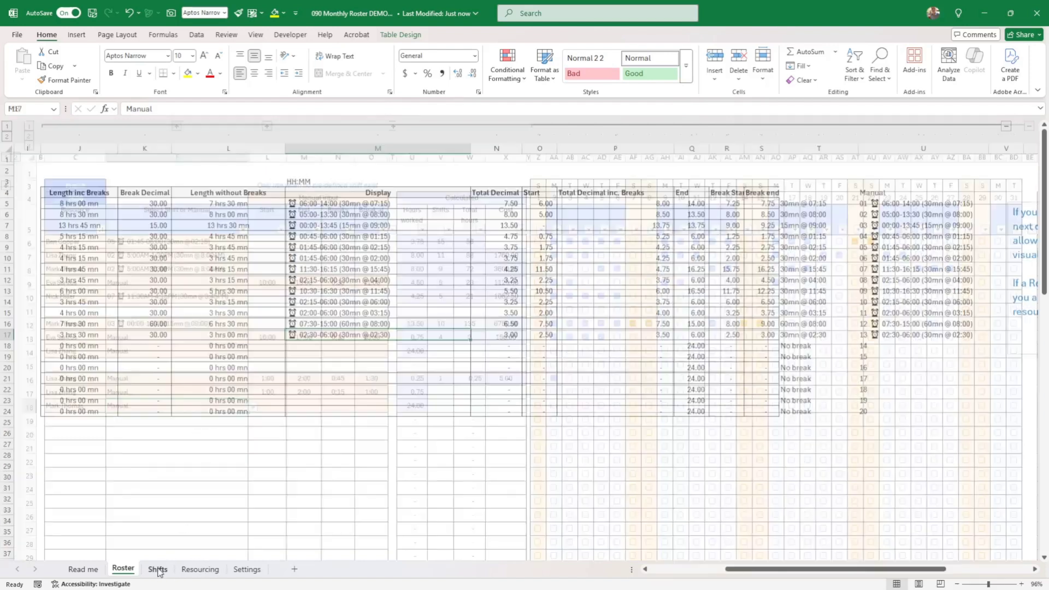
click(101, 245)
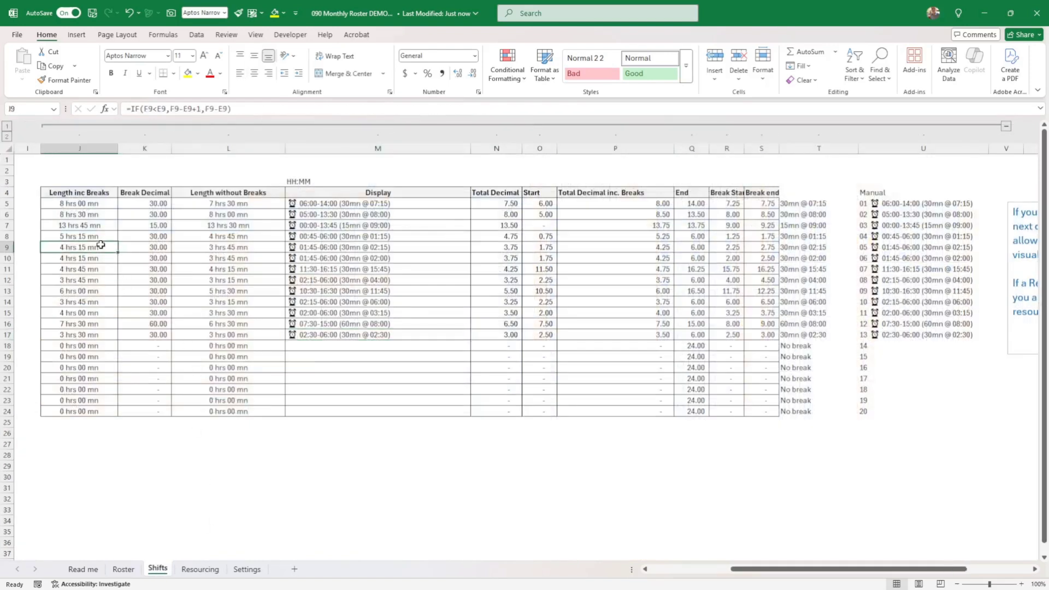
click(1006, 127)
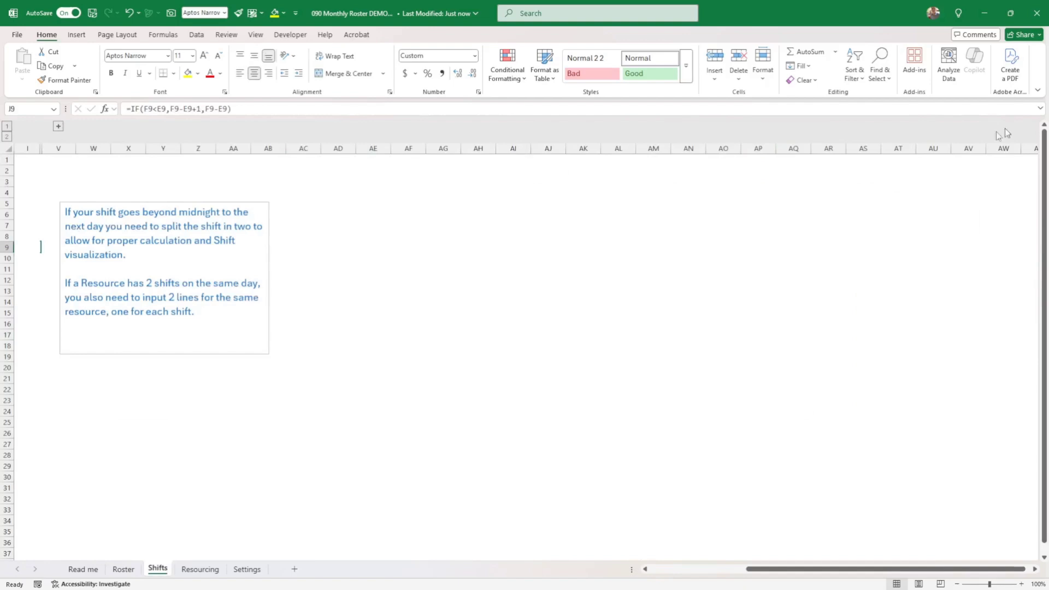
drag(767, 569, 644, 573)
click(571, 498)
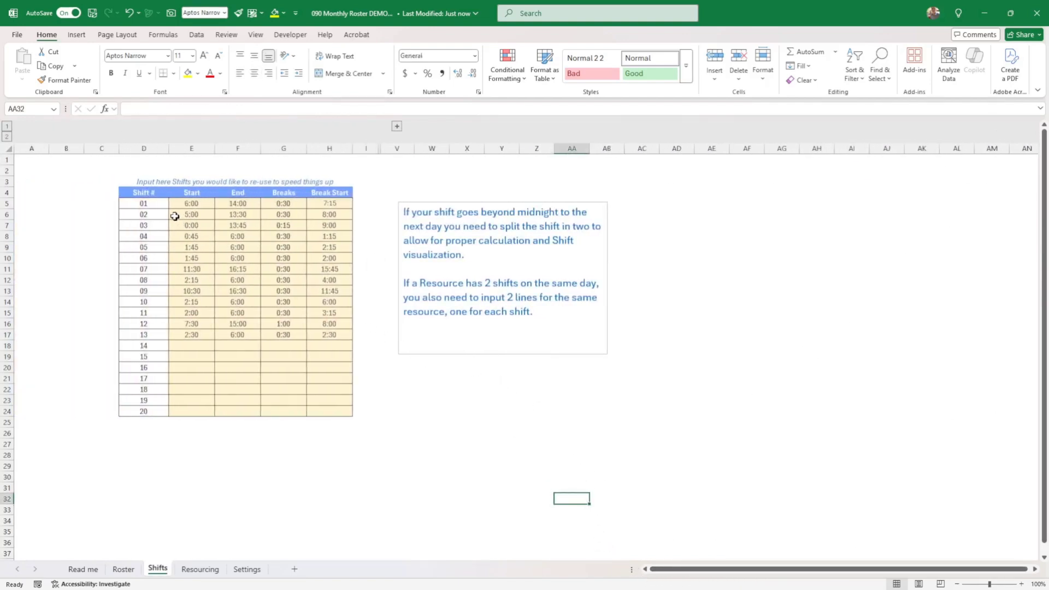
drag(150, 204, 146, 390)
click(148, 344)
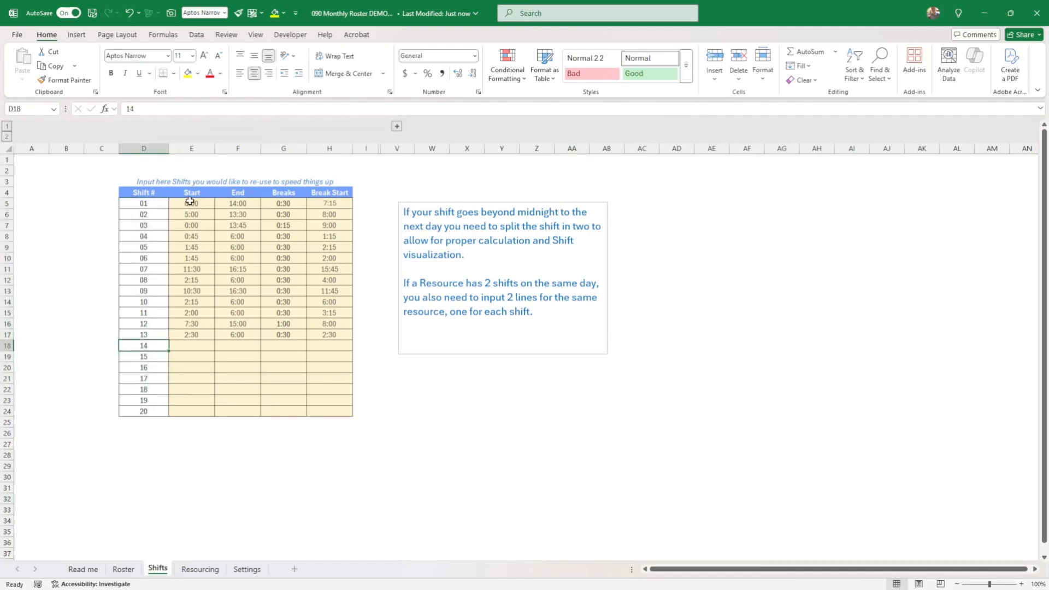
- Set shift 14's start time to 6:00 and end time to 14:00
click(190, 347)
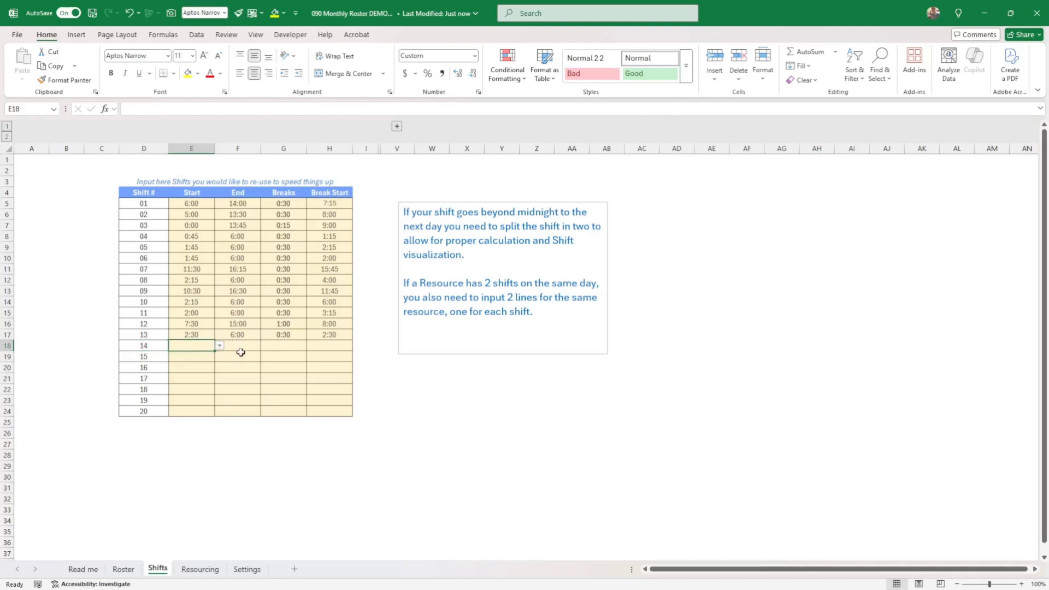
click(220, 347)
scroll(202, 376, down, 6)
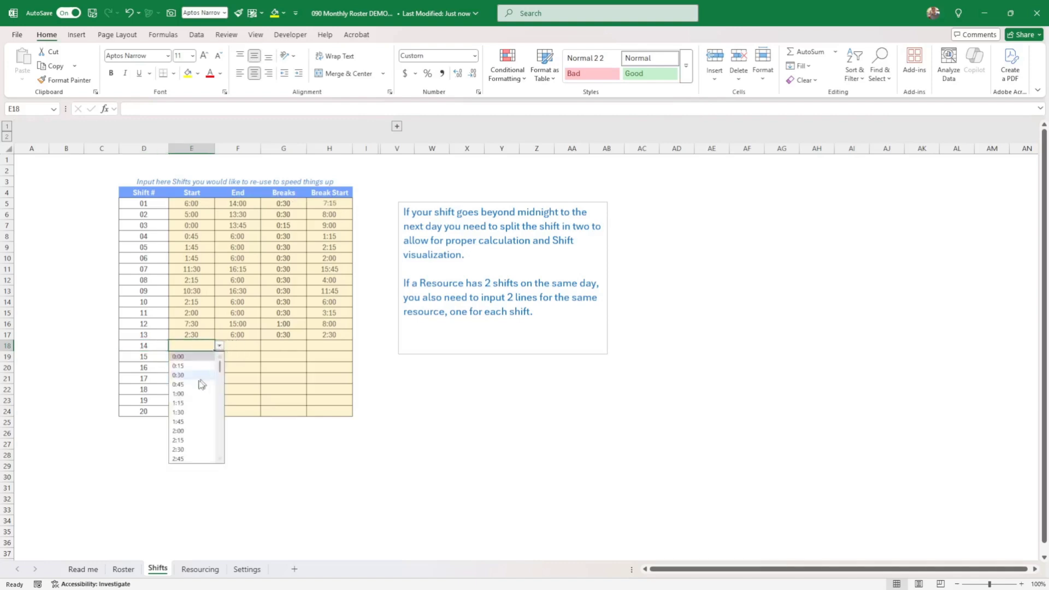
click(190, 412)
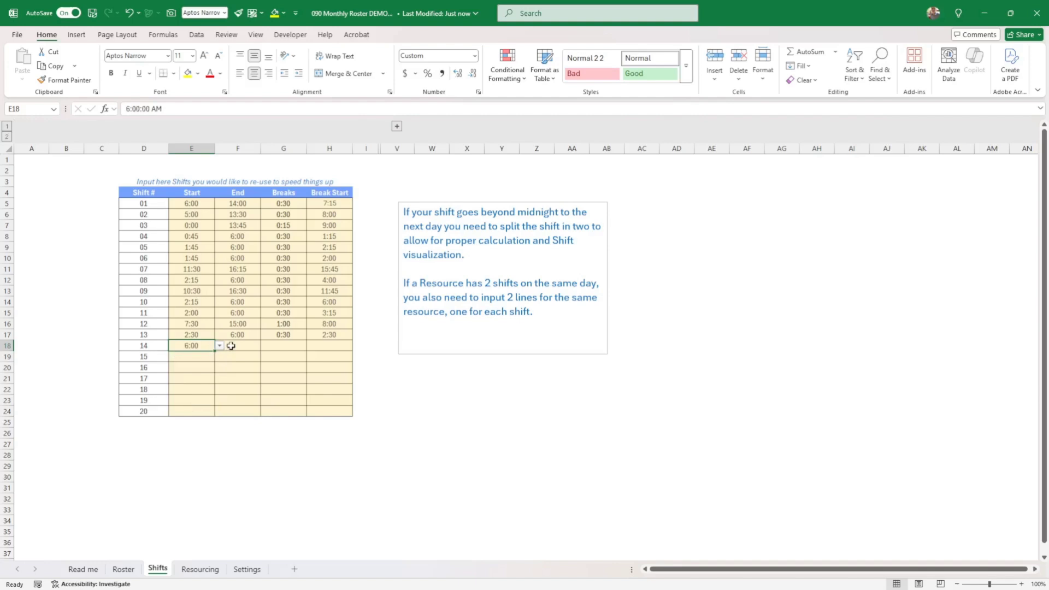
click(231, 345)
click(265, 346)
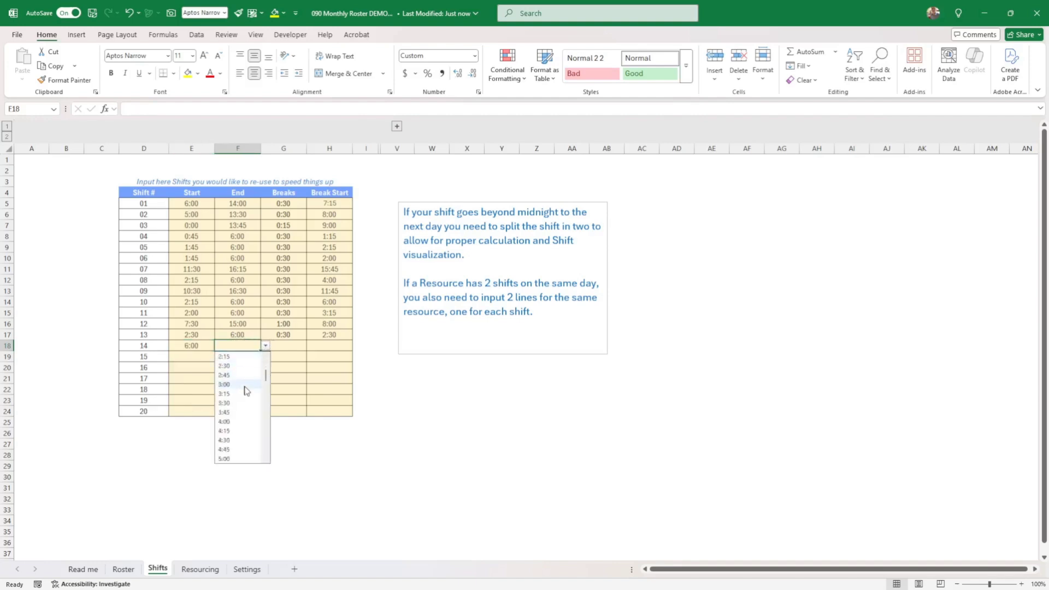
scroll(246, 394, down, 15)
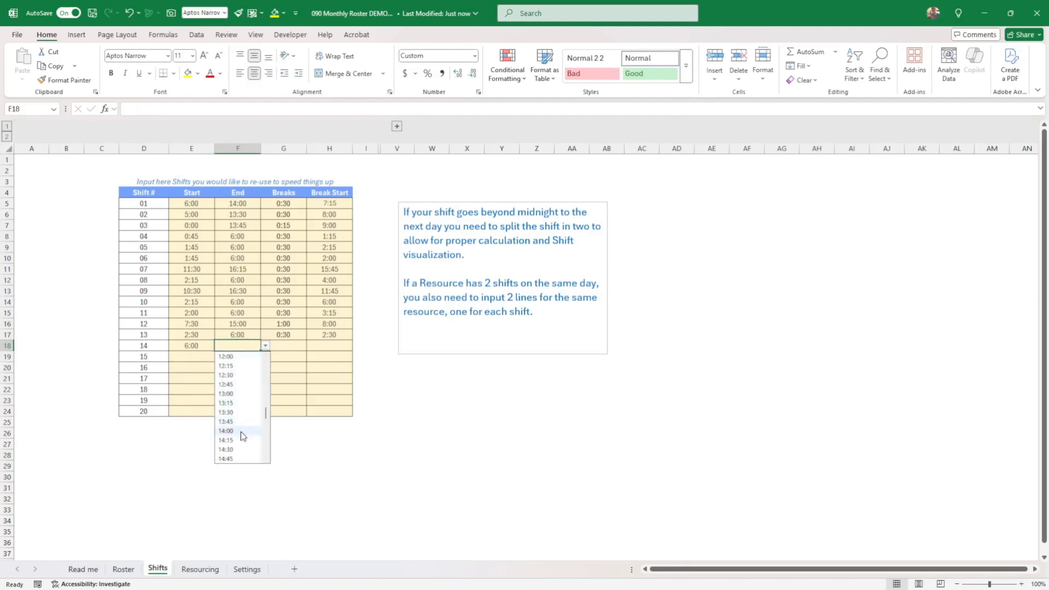
click(244, 430)
- Give shift 14 a 0:30 break starting at 10:00
click(287, 346)
click(311, 345)
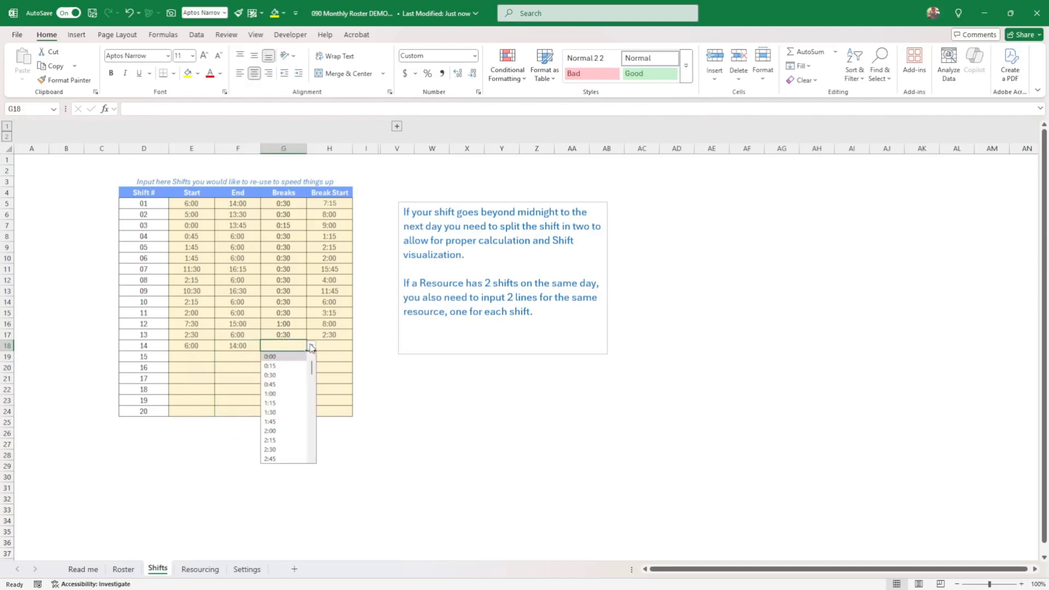
click(281, 375)
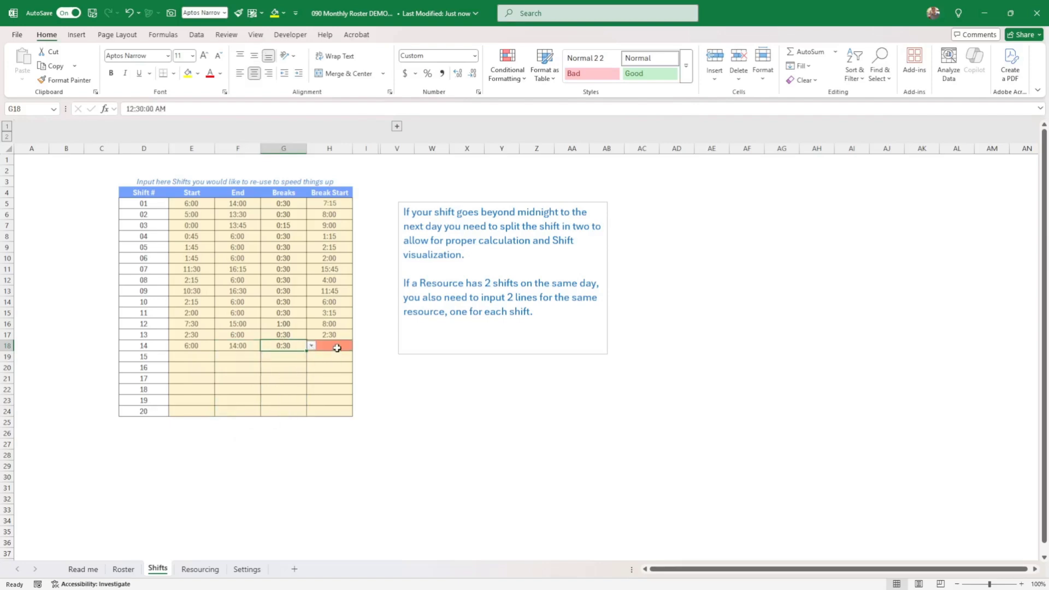
click(337, 348)
click(357, 346)
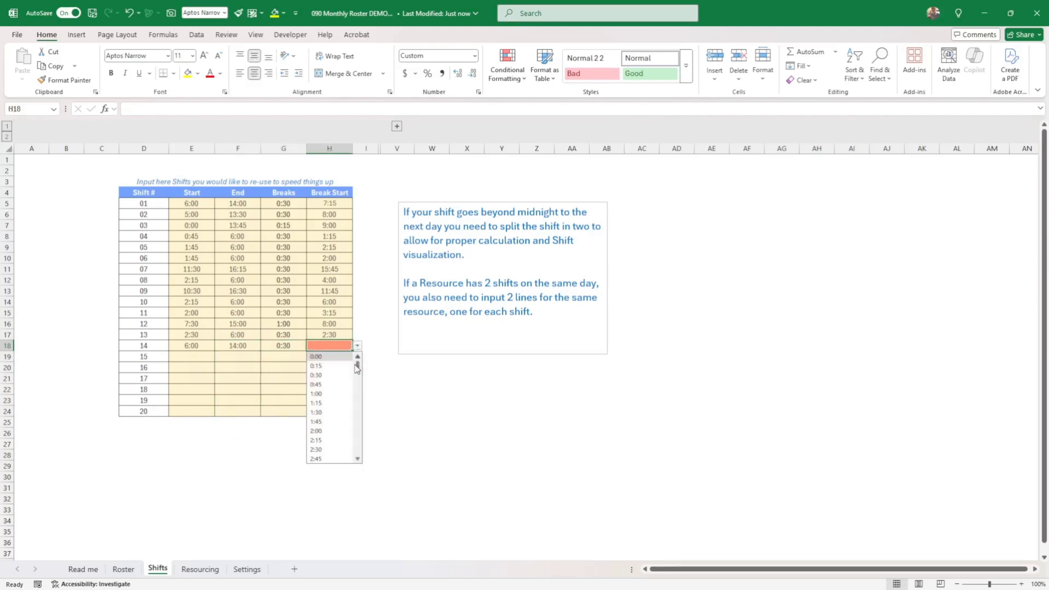
scroll(340, 387, down, 4)
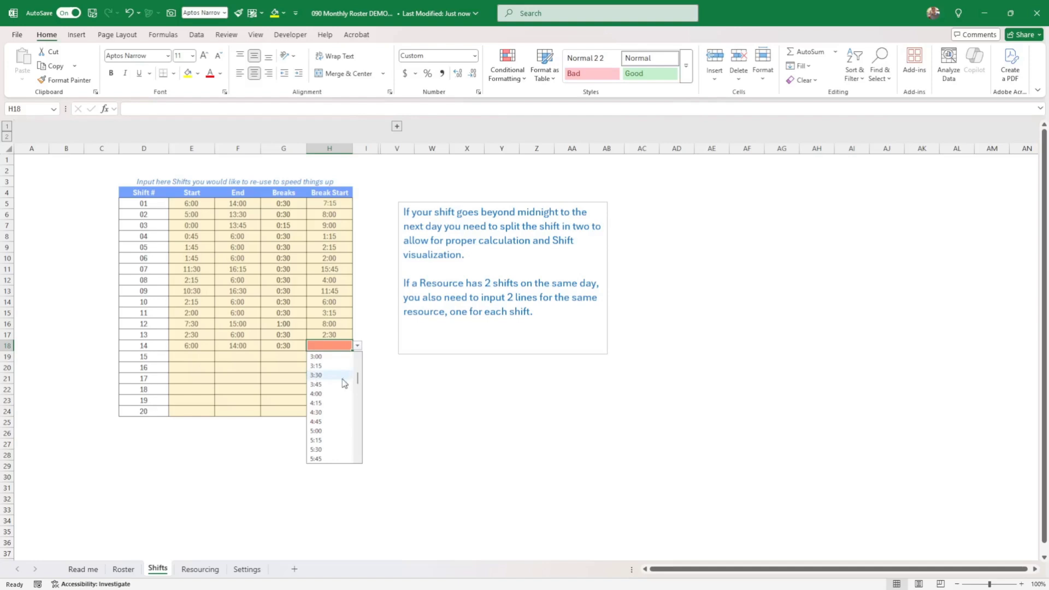
click(333, 412)
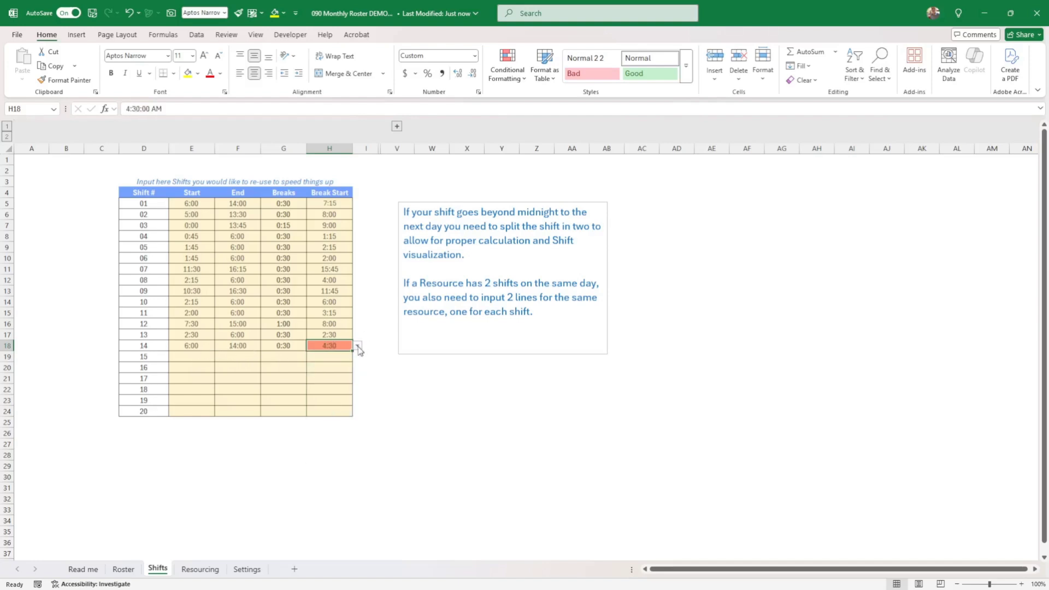
click(357, 345)
scroll(327, 401, down, 3)
scroll(330, 402, down, 6)
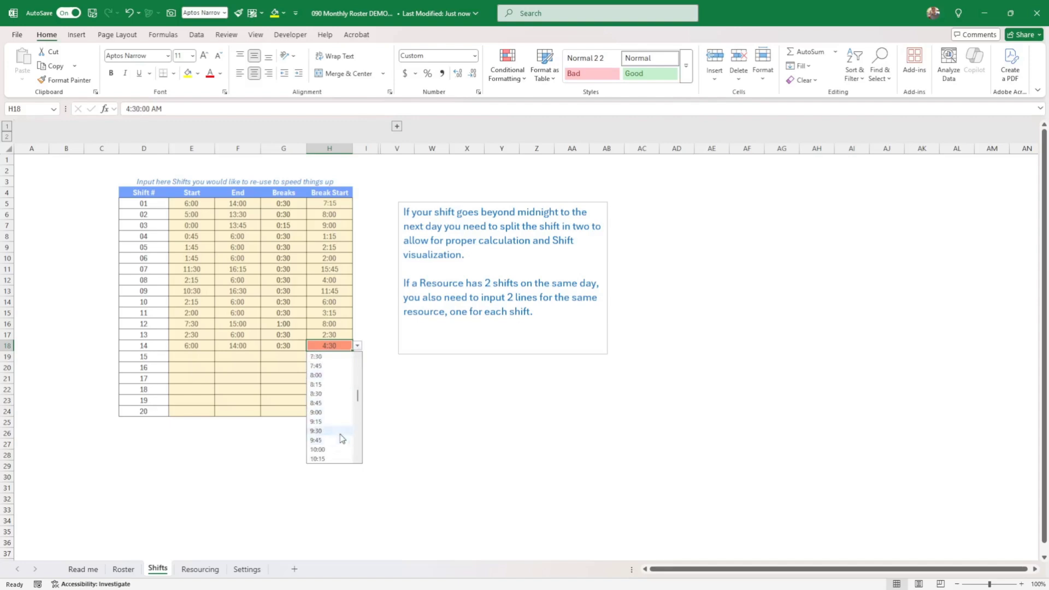
click(328, 449)
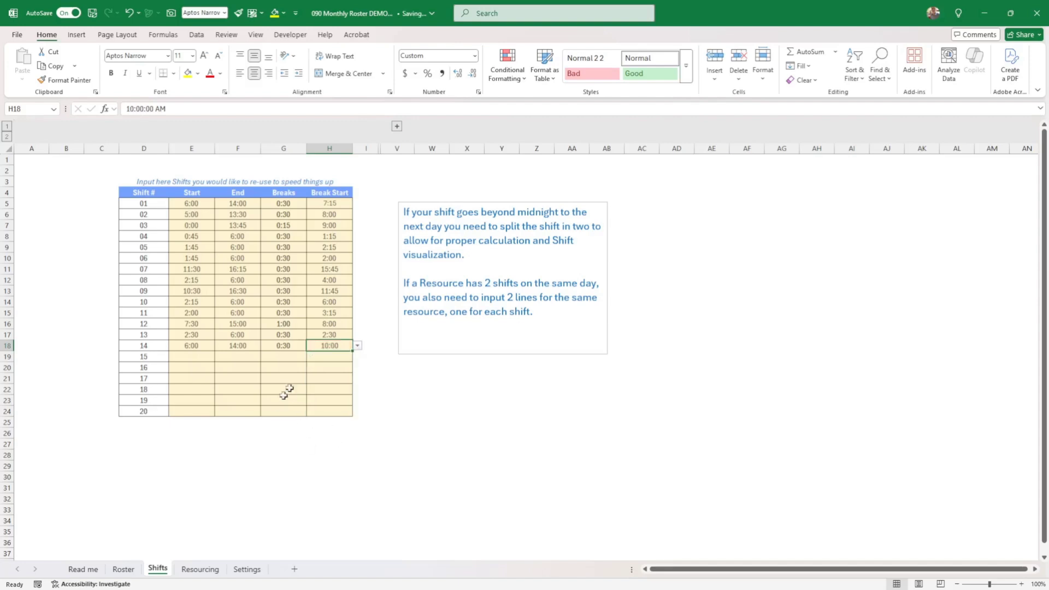
click(150, 348)
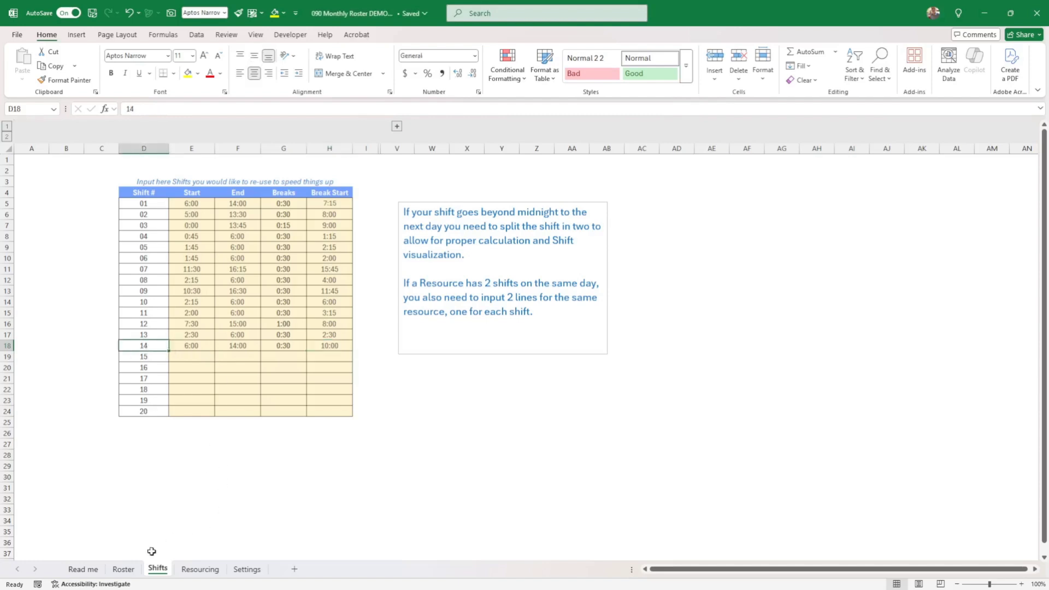
- On a new Roster line (row 19), assign Resource 10 to shift 14
click(123, 569)
click(89, 418)
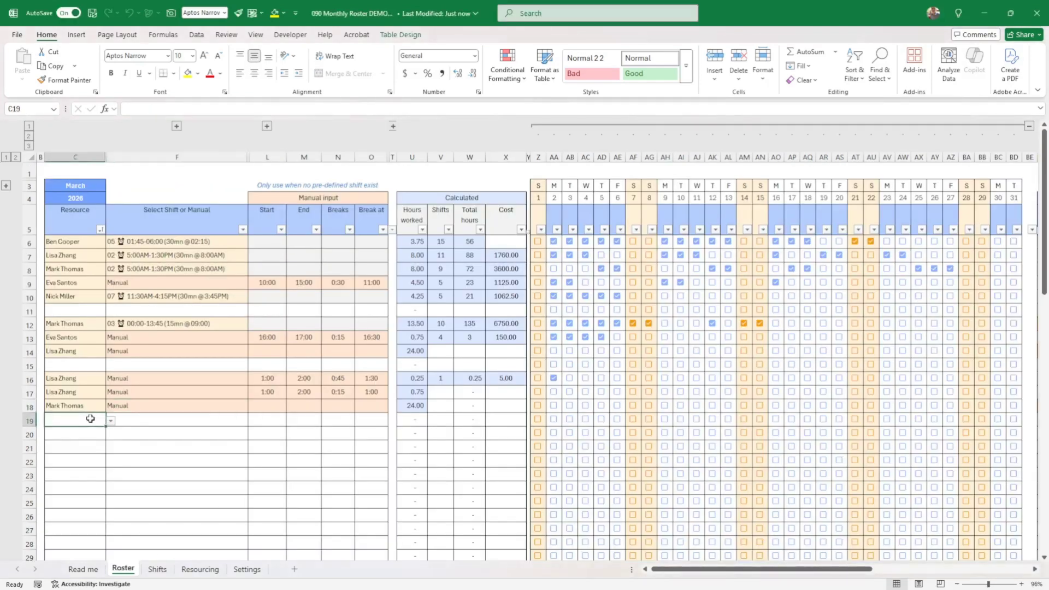
click(111, 422)
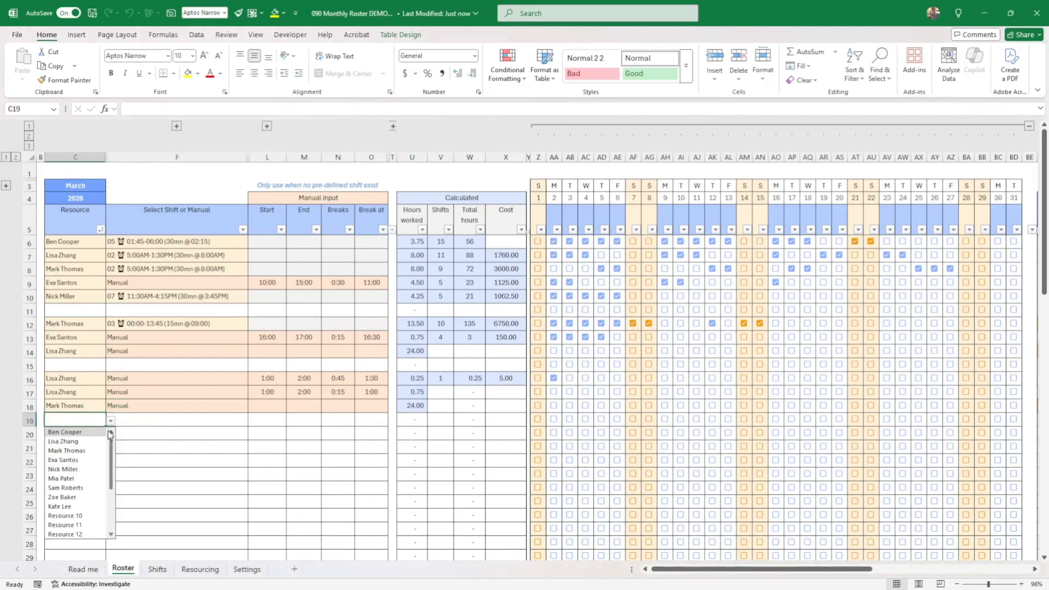
click(65, 515)
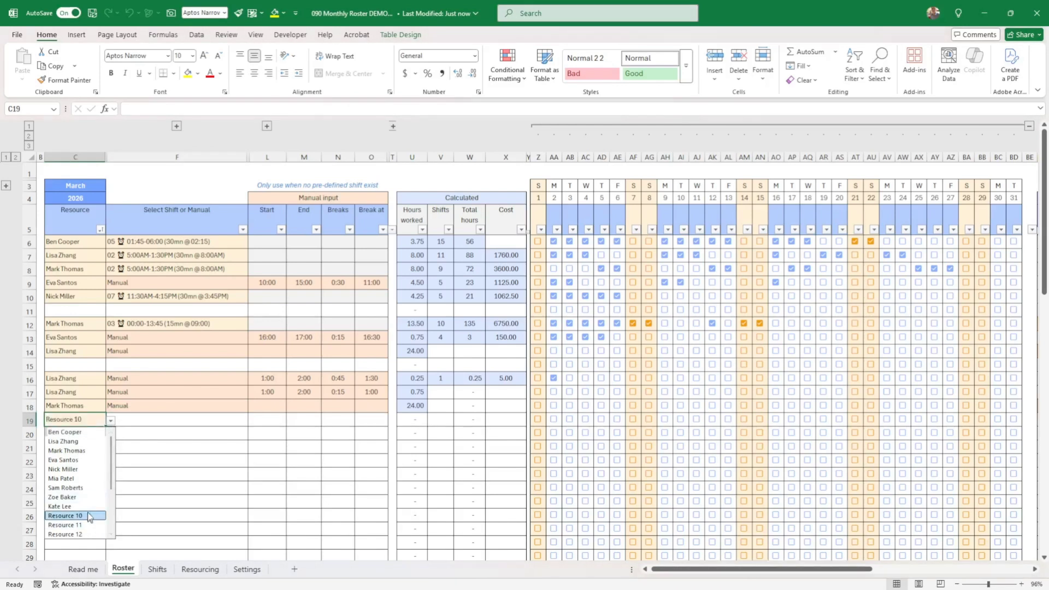
click(153, 421)
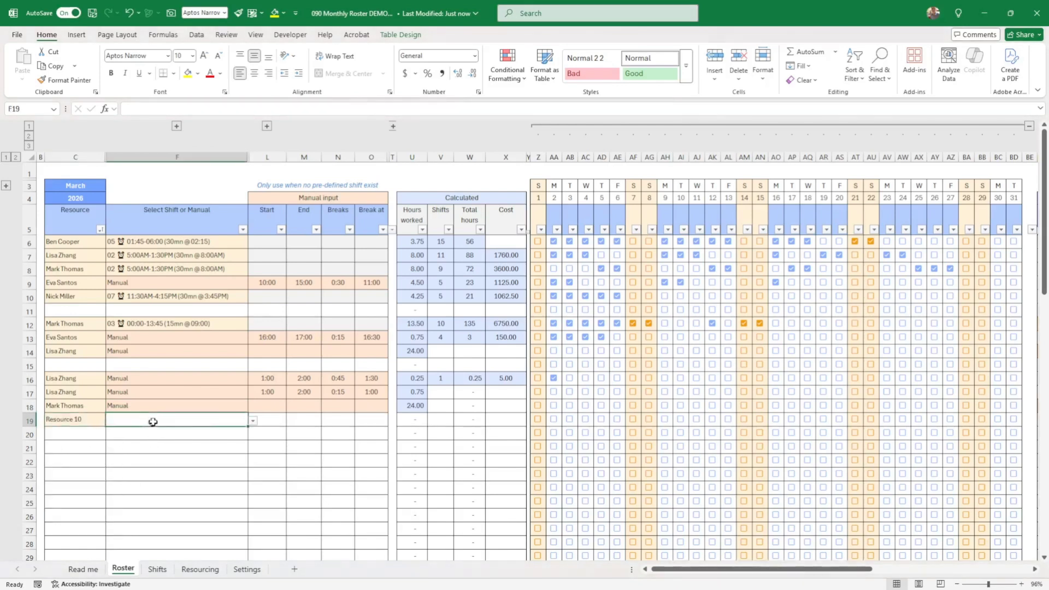
click(253, 420)
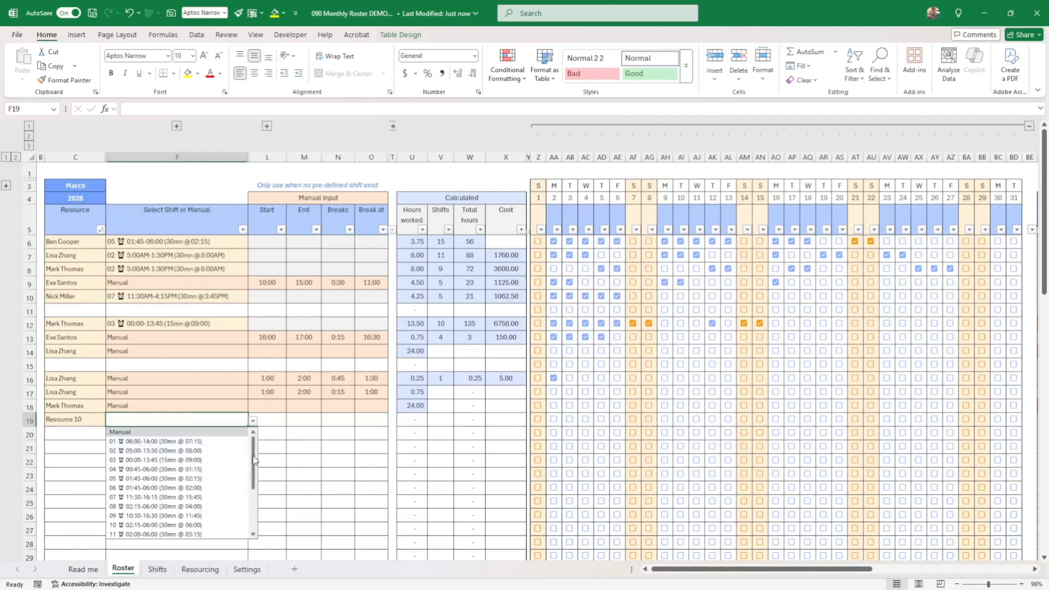
drag(254, 462, 253, 485)
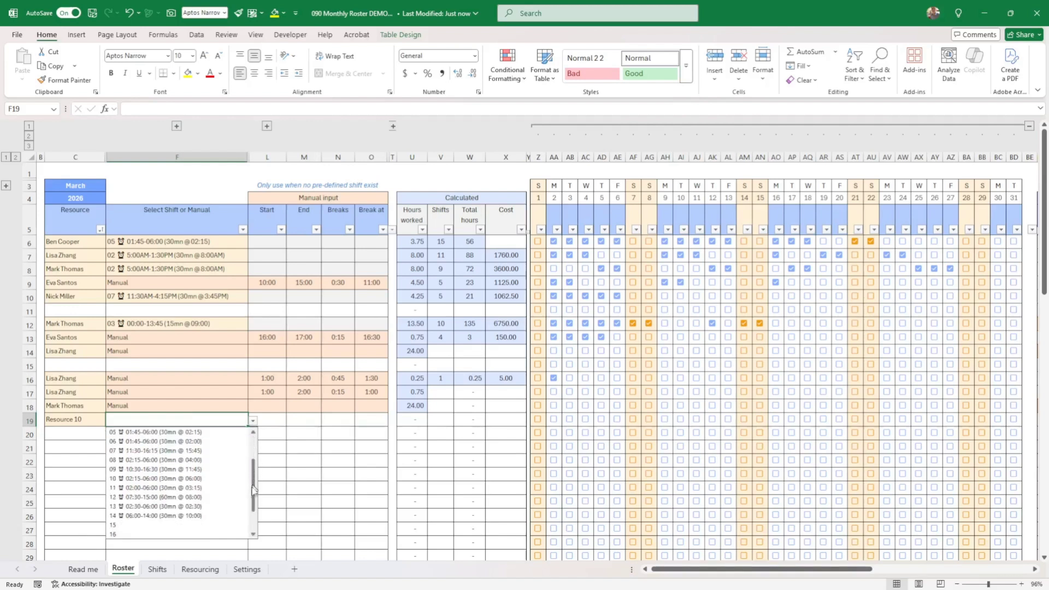
click(152, 517)
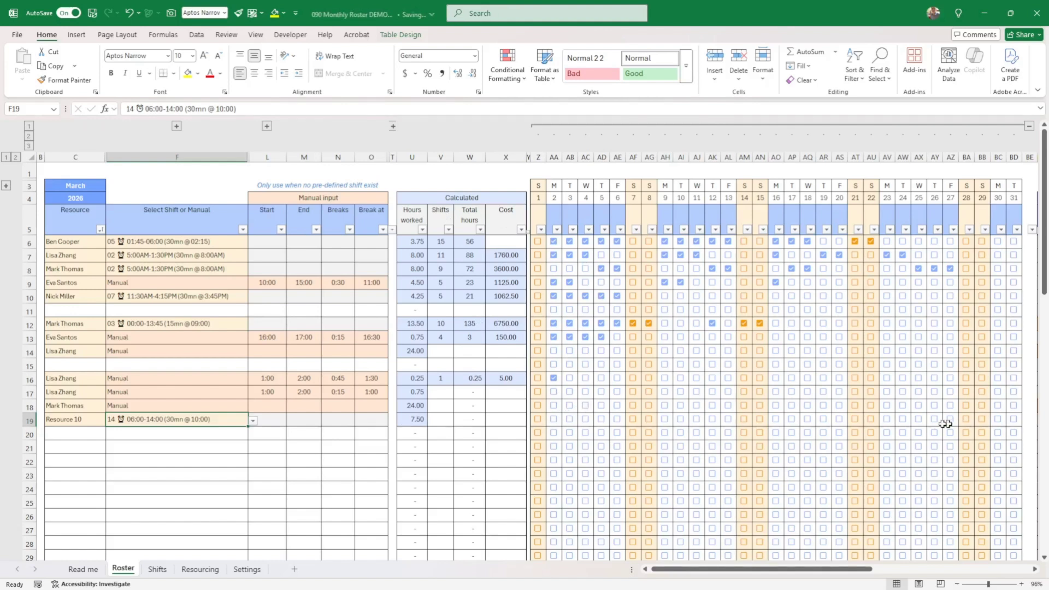
- Schedule Resource 10 on days 2 through 6 and view the Resourcing totals of 65 shifts costing 16,335.00
click(553, 419)
click(569, 419)
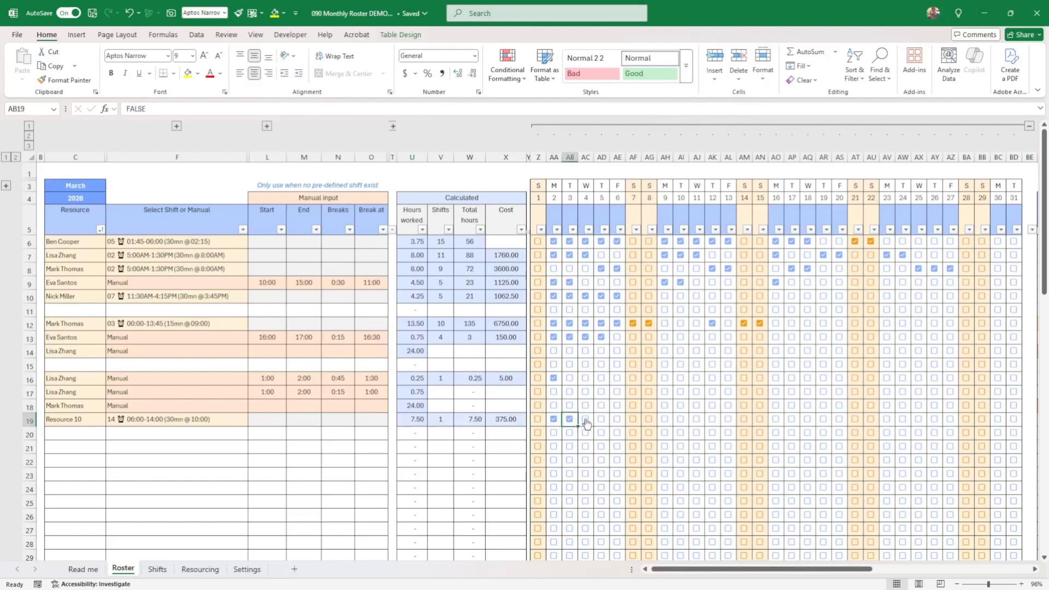
click(585, 418)
click(601, 418)
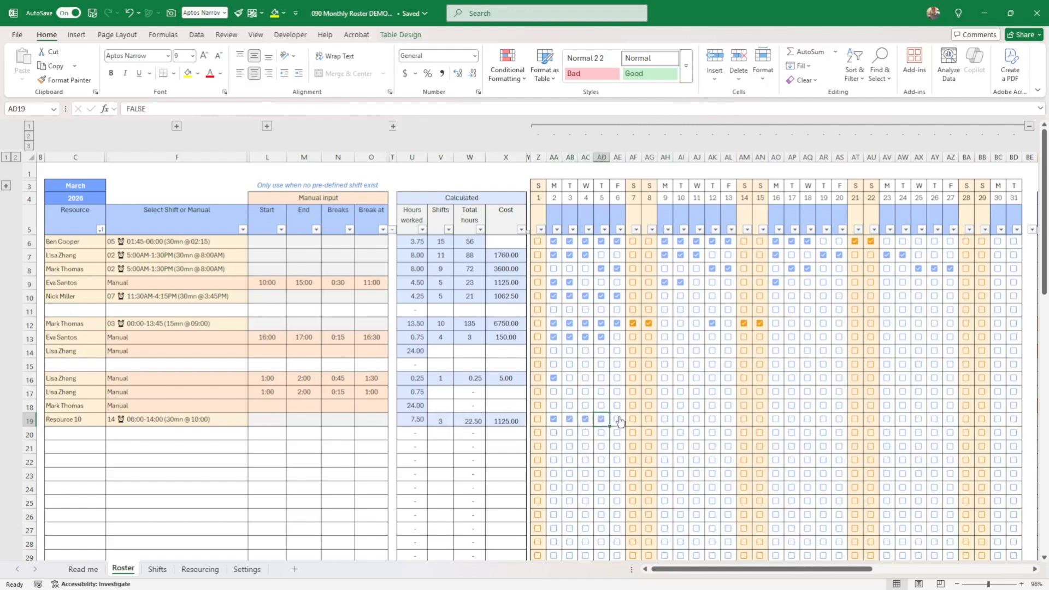
click(618, 419)
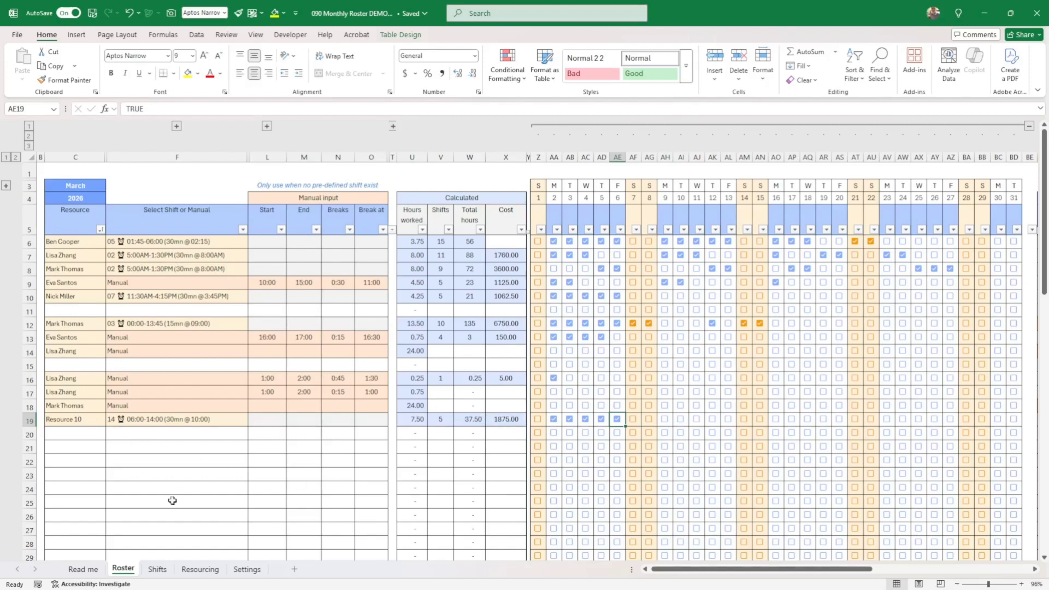
click(197, 571)
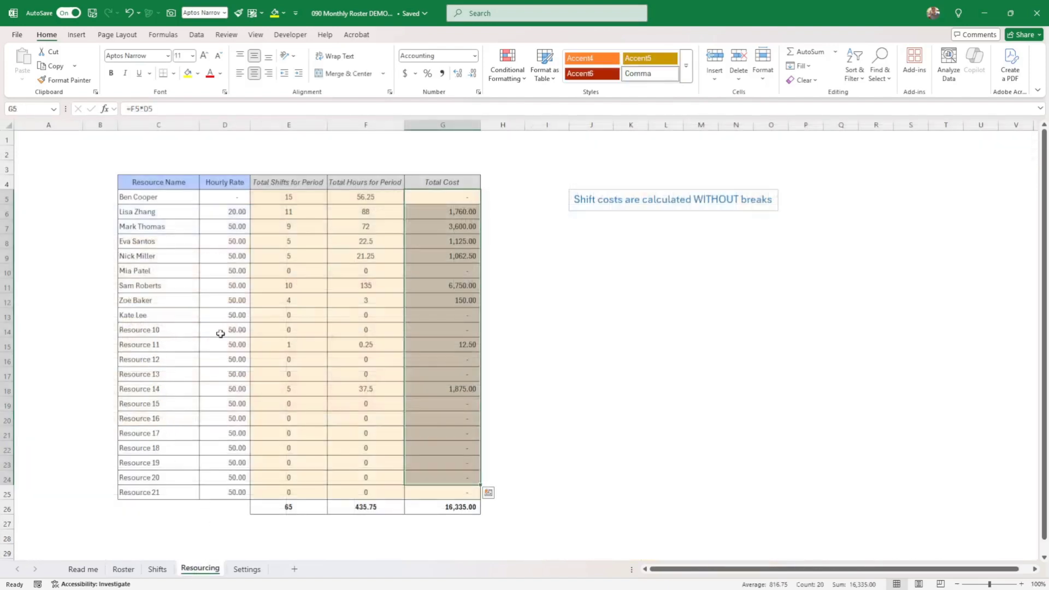
- On the Roster sheet, tick day 7 (AF19) for Resource 10 and scroll through the hourly Gantt and back
click(124, 570)
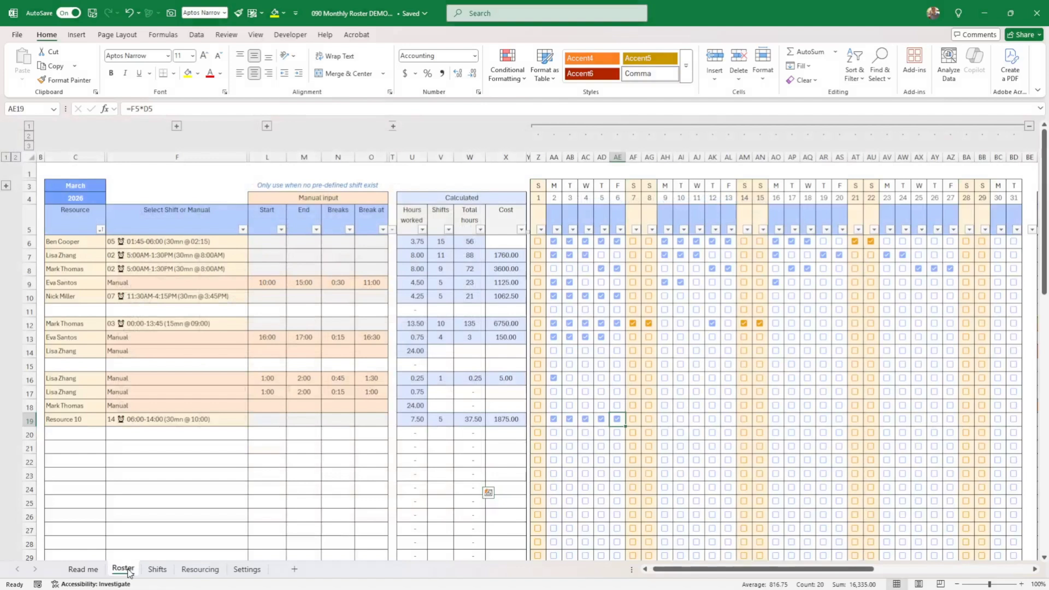
click(633, 421)
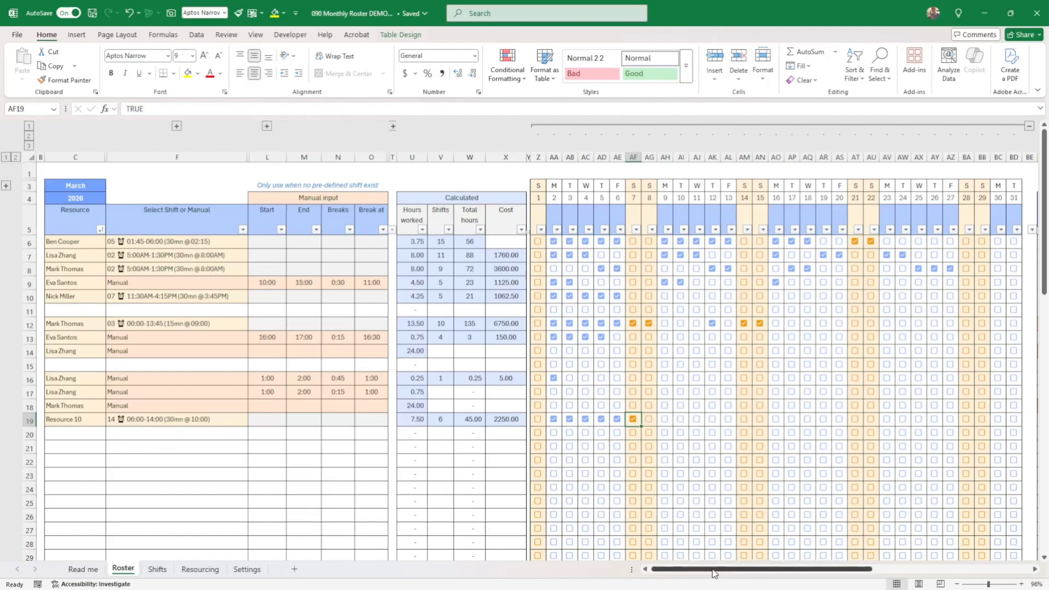
drag(712, 573, 906, 570)
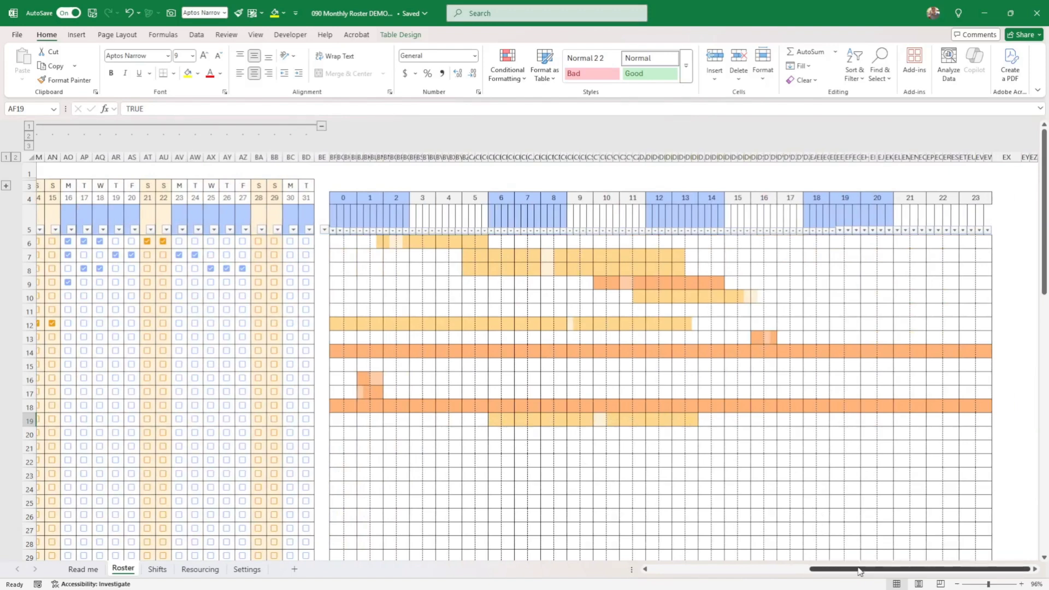
drag(858, 571, 672, 570)
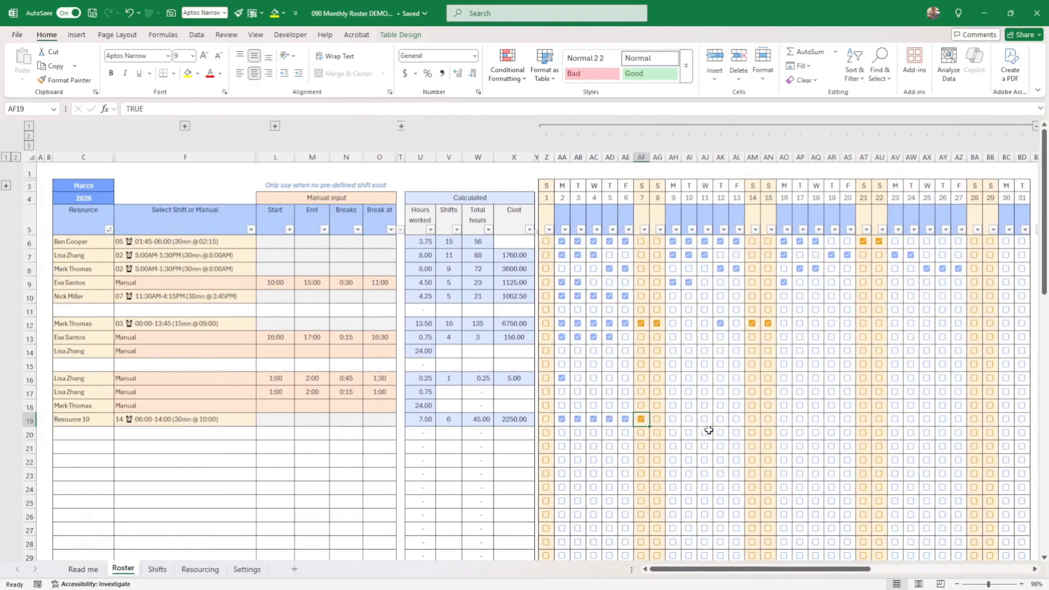
- Check Resource 10's shift choice and keep it as shift 14
click(153, 419)
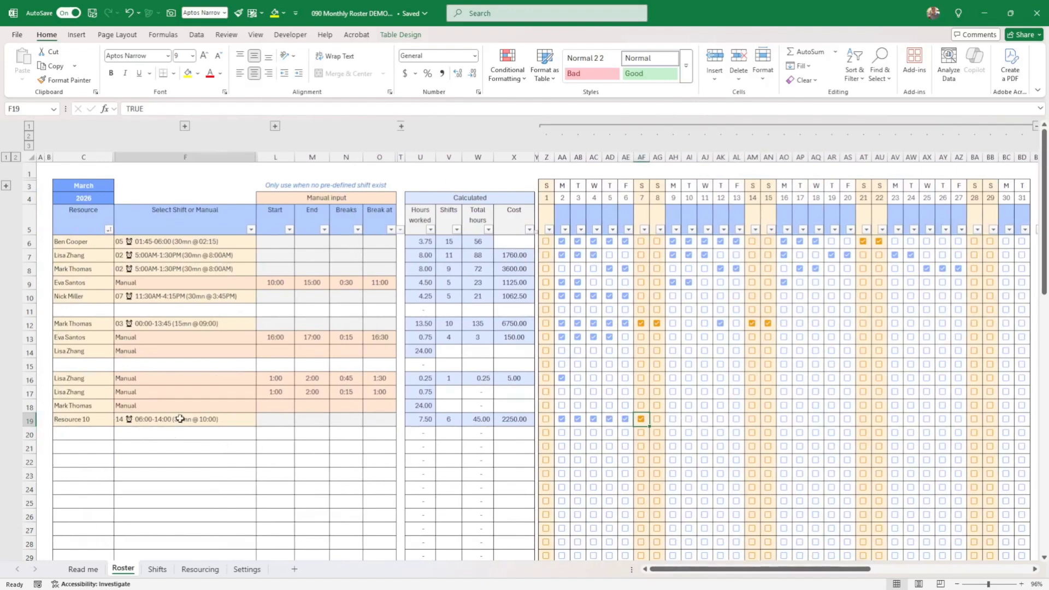
click(262, 420)
click(262, 421)
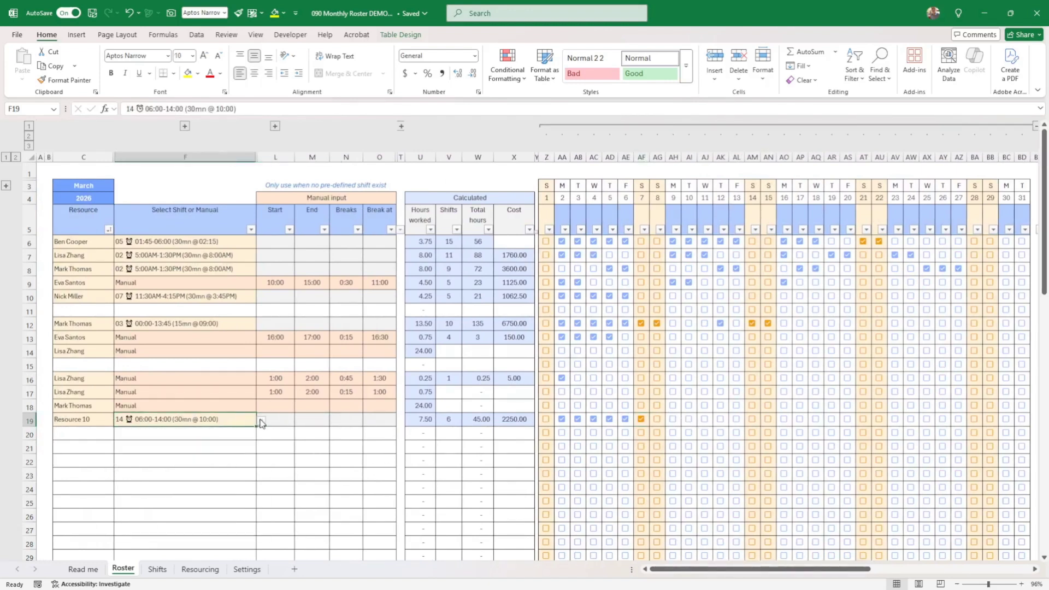
- Add Resource 11 in C20 on a new roster row and set its shift to Manual
click(92, 433)
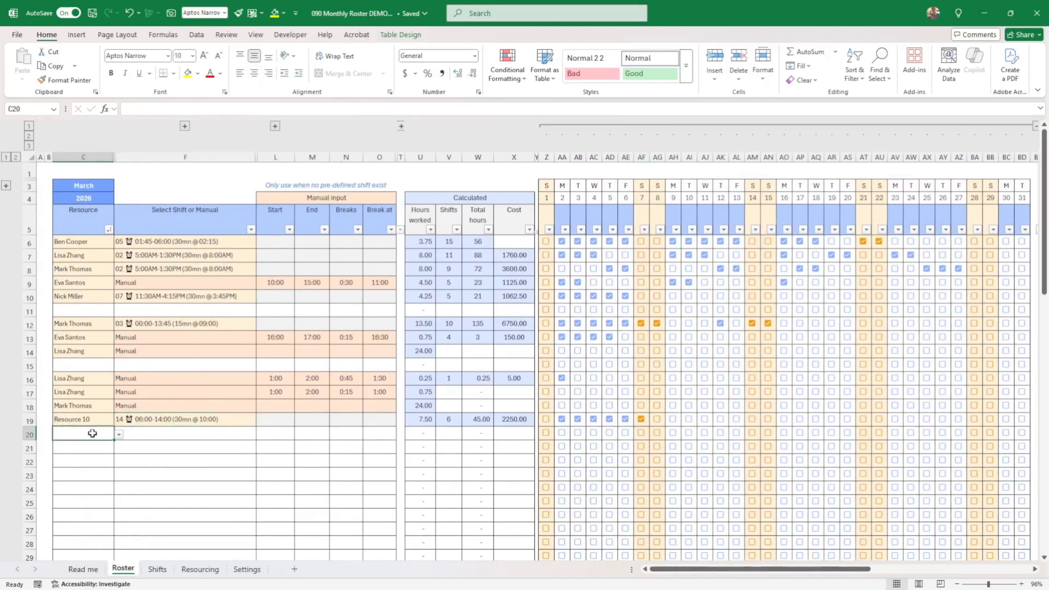
click(124, 437)
scroll(88, 481, down, 1)
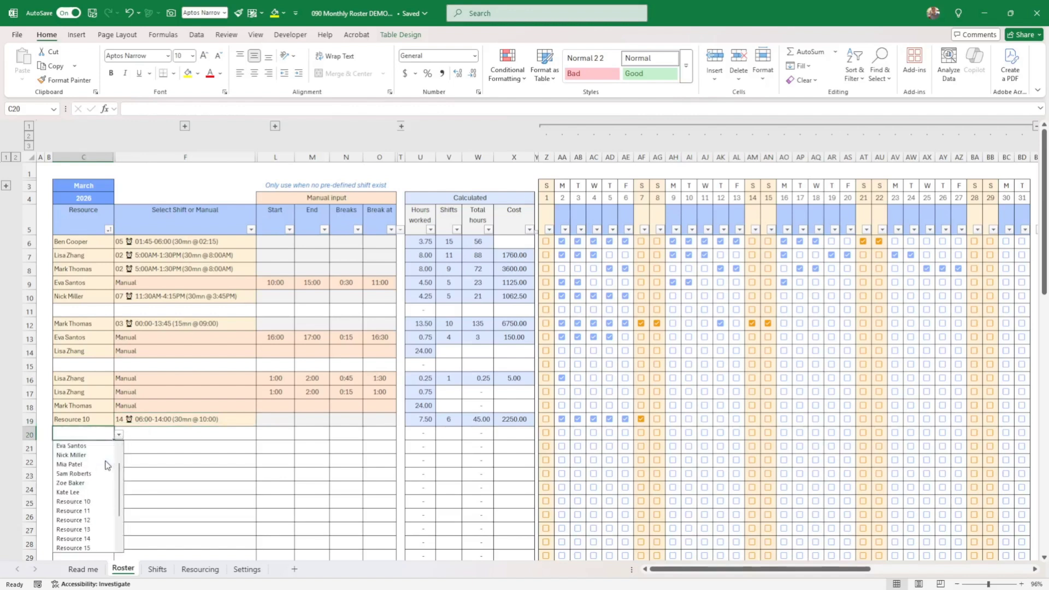
click(102, 512)
click(171, 433)
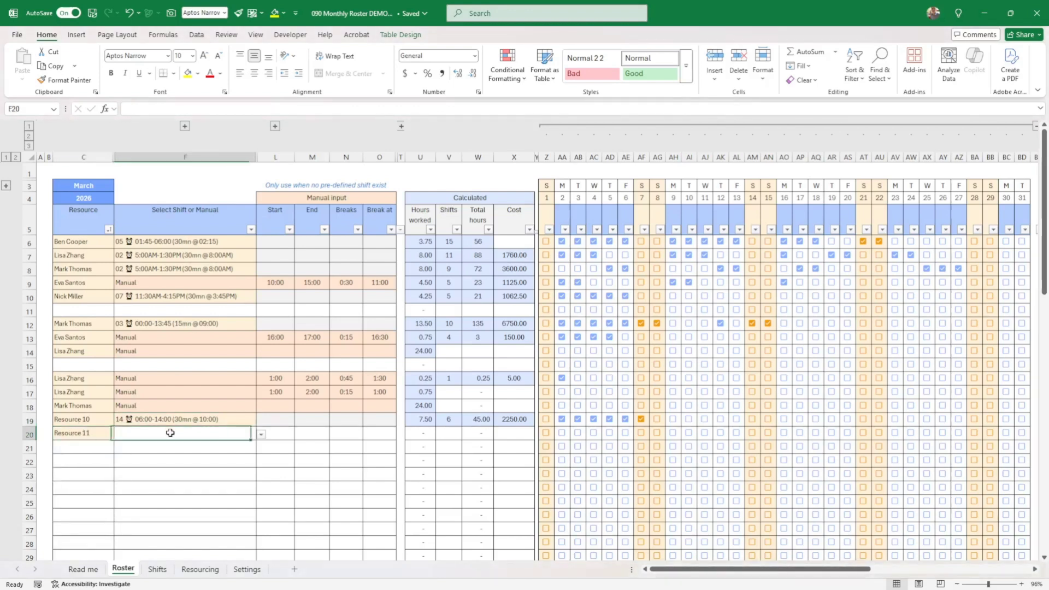
click(261, 434)
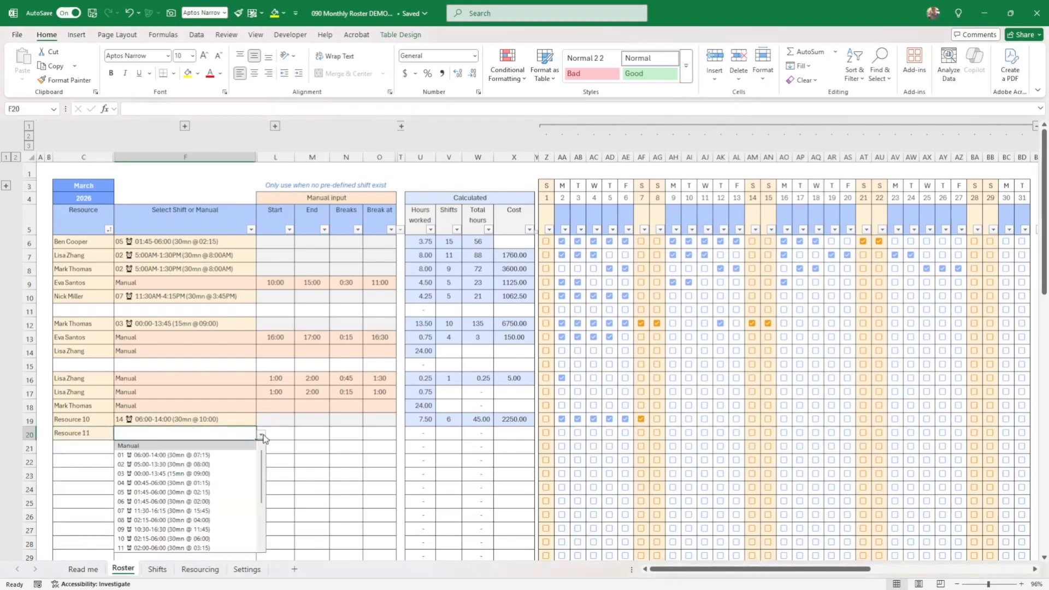
click(136, 446)
- Set Resource 11's manual shift to start at 2:00 and end at 5:00
click(276, 431)
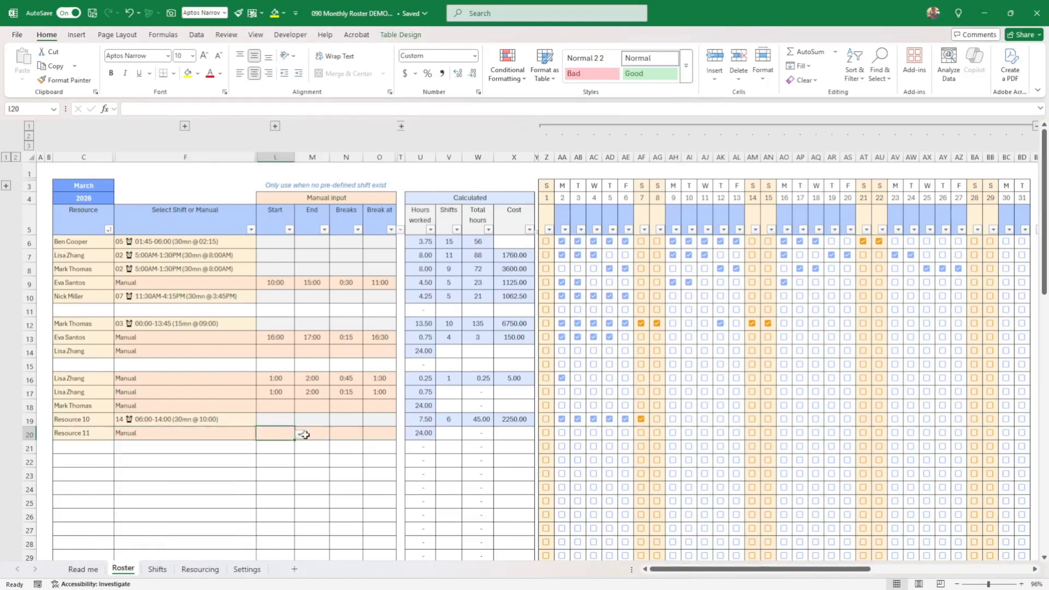
click(299, 434)
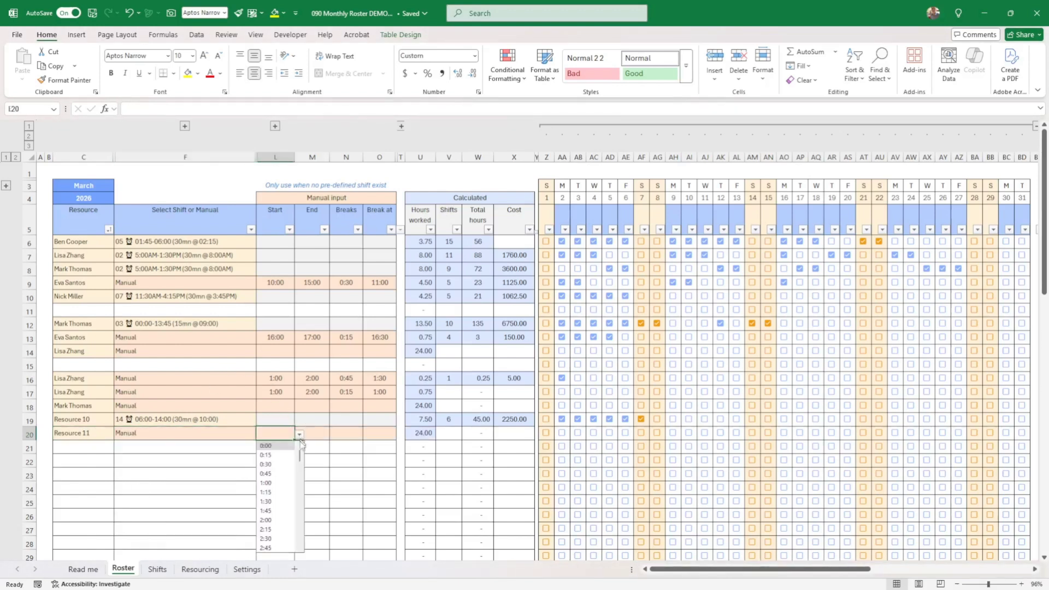
drag(301, 456, 303, 463)
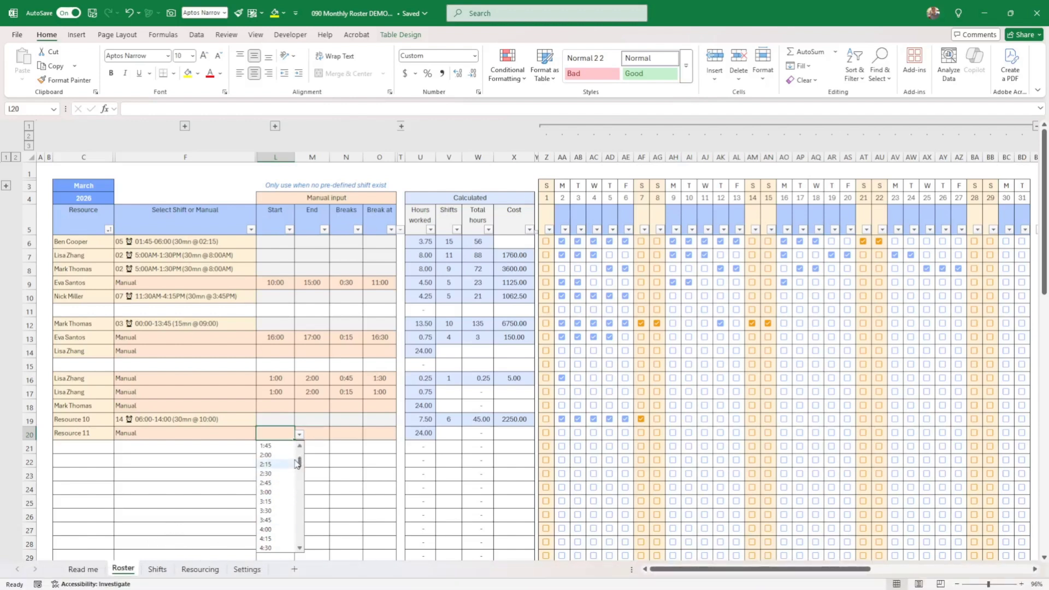
click(270, 455)
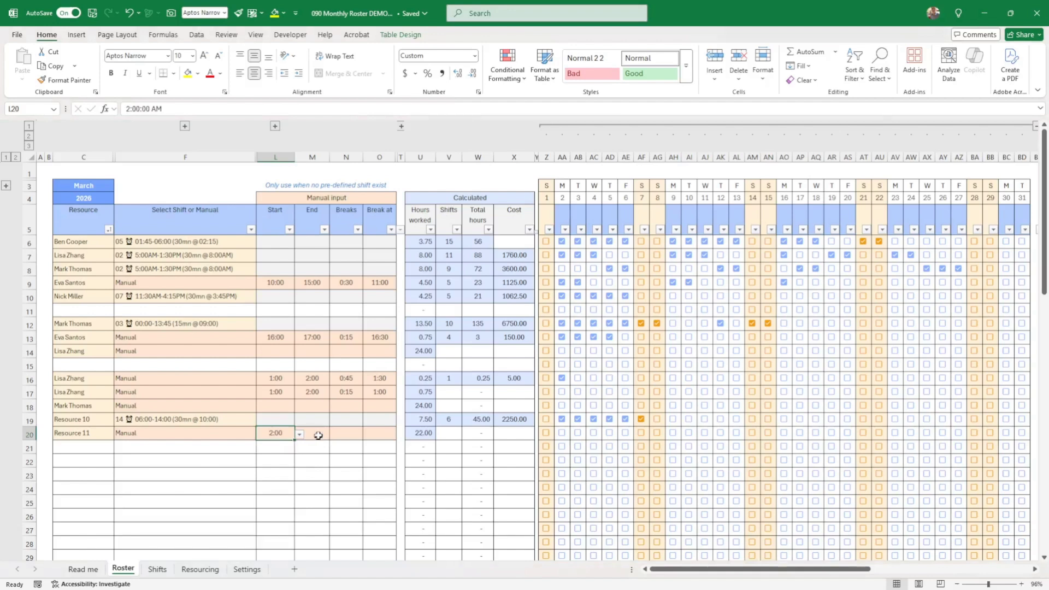
click(325, 435)
click(333, 434)
scroll(326, 489, down, 4)
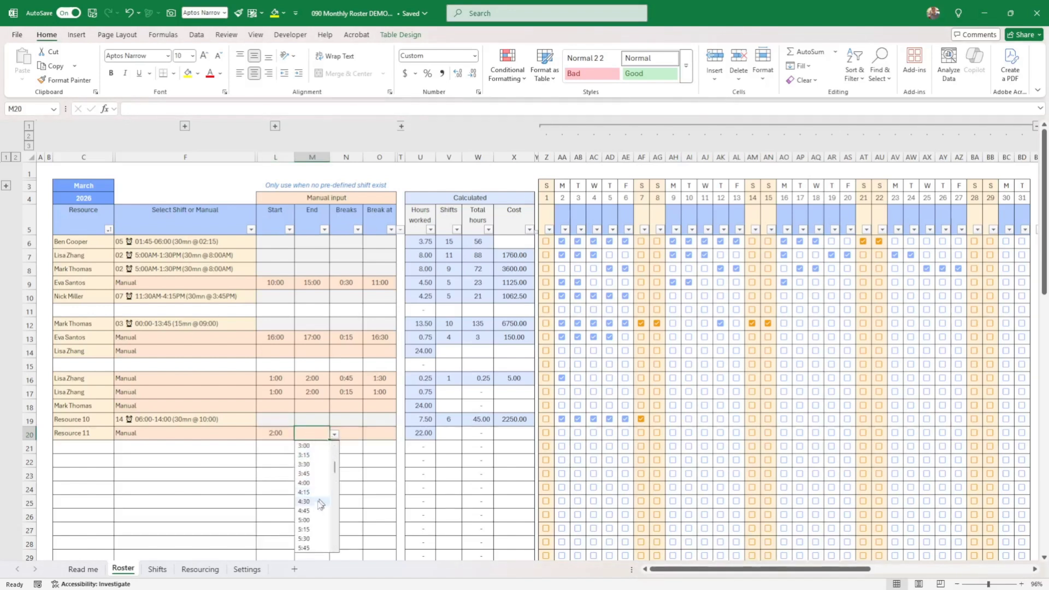
click(311, 519)
click(359, 435)
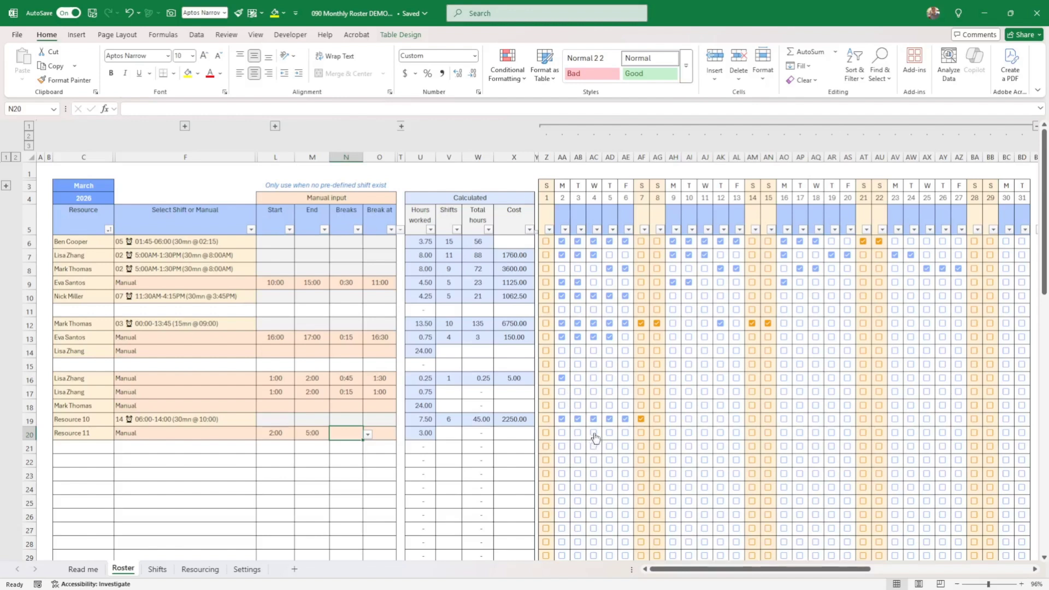
- Tick days 11 and 12 (AJ20, AK20) for Resource 11, review the Gantt, then open Resourcing
click(704, 436)
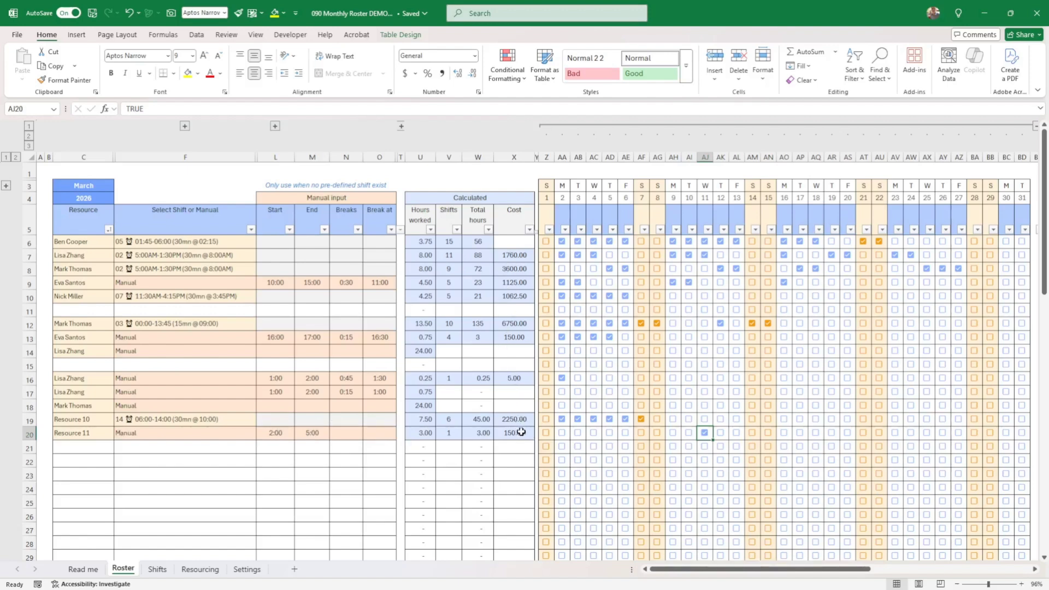
click(721, 434)
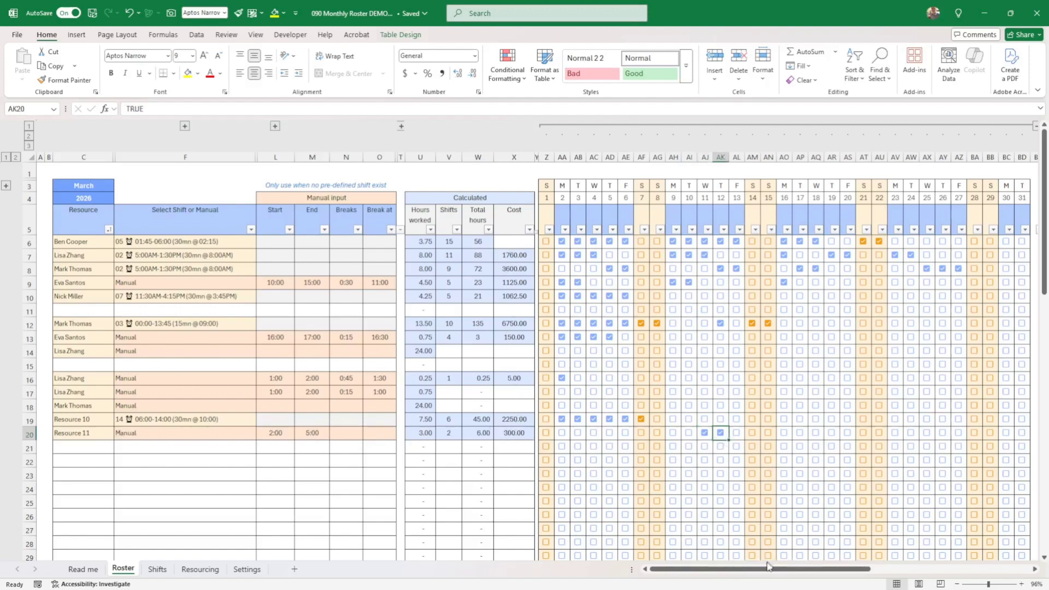
drag(830, 569, 855, 568)
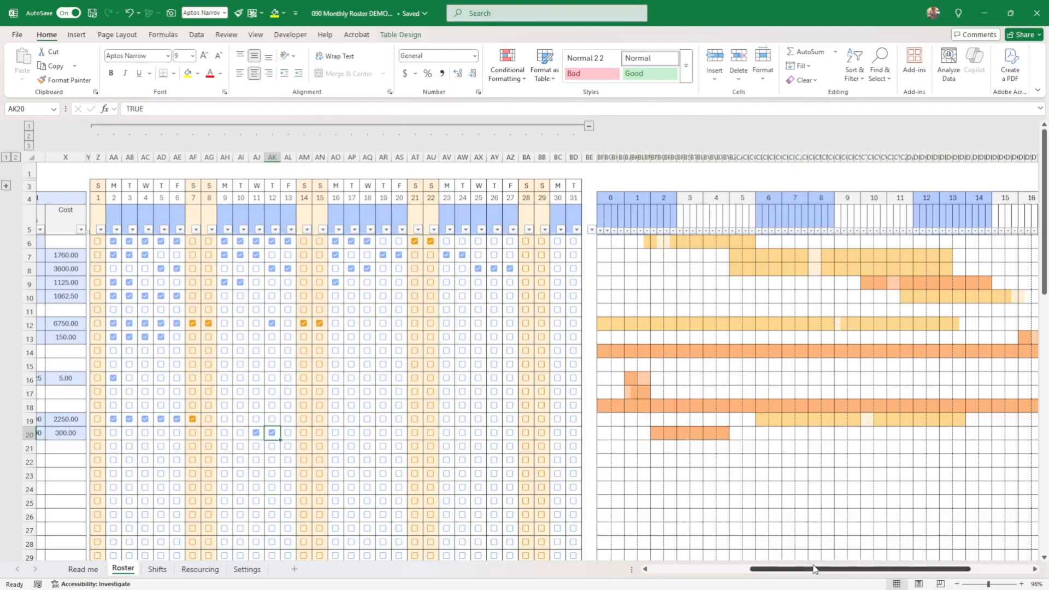
drag(814, 572, 697, 573)
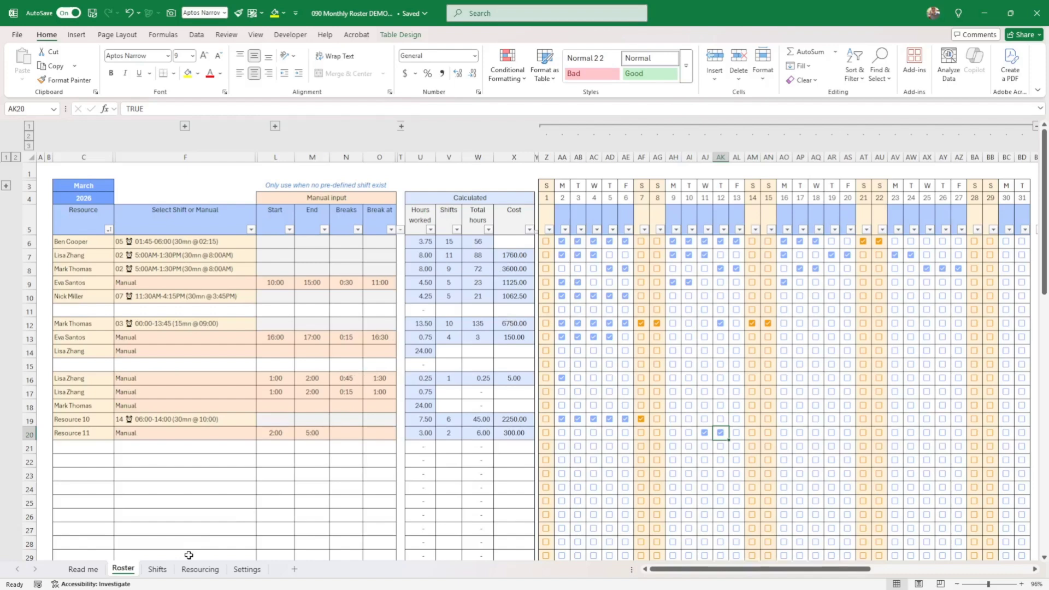
click(198, 569)
- Inspect the SUM totals in G26, E26 and F26, then go to the Read me sheet
click(416, 505)
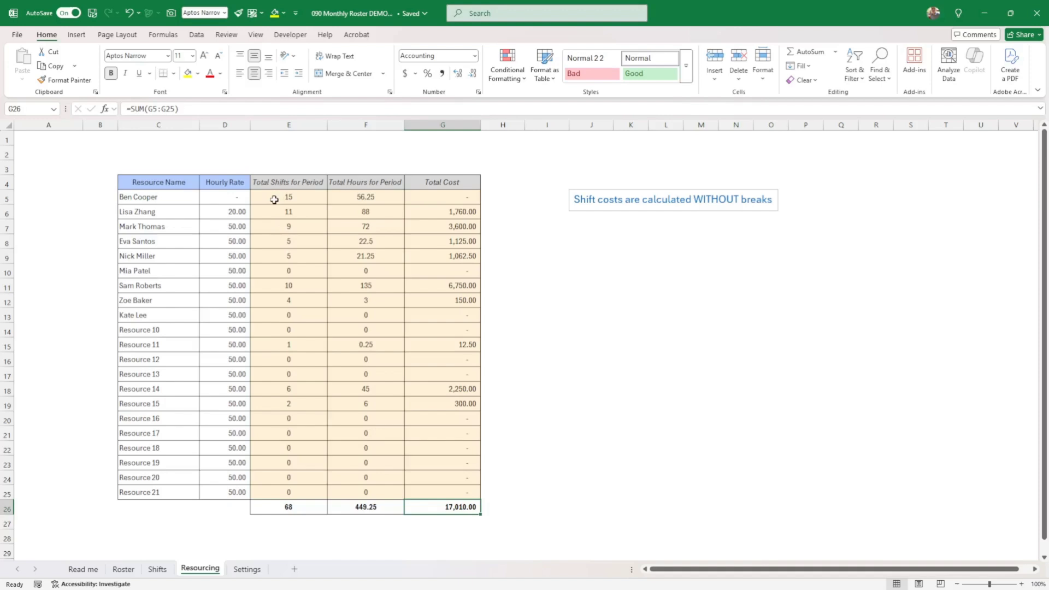
click(301, 507)
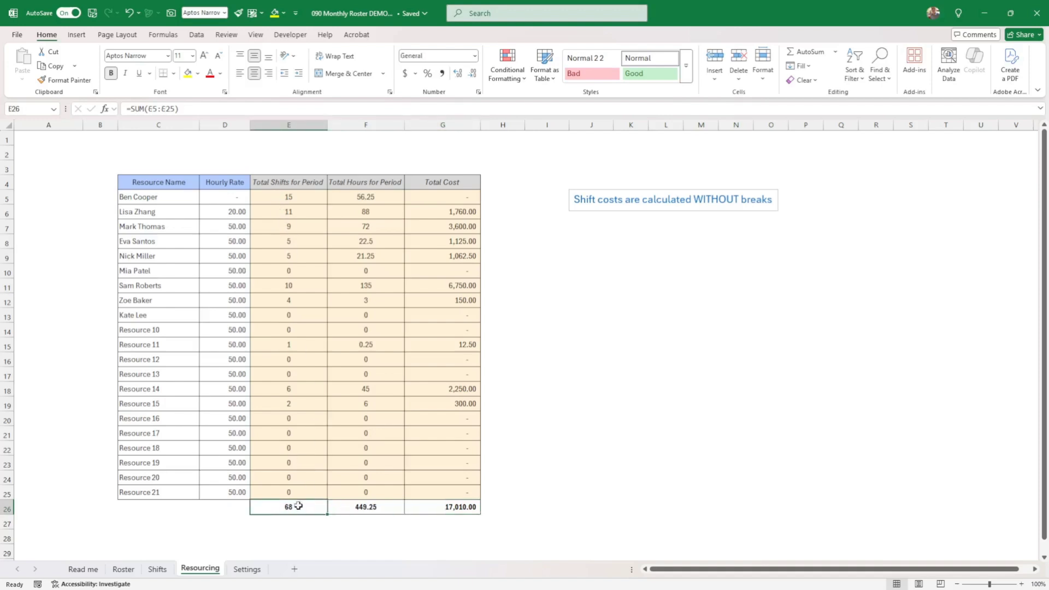
click(383, 505)
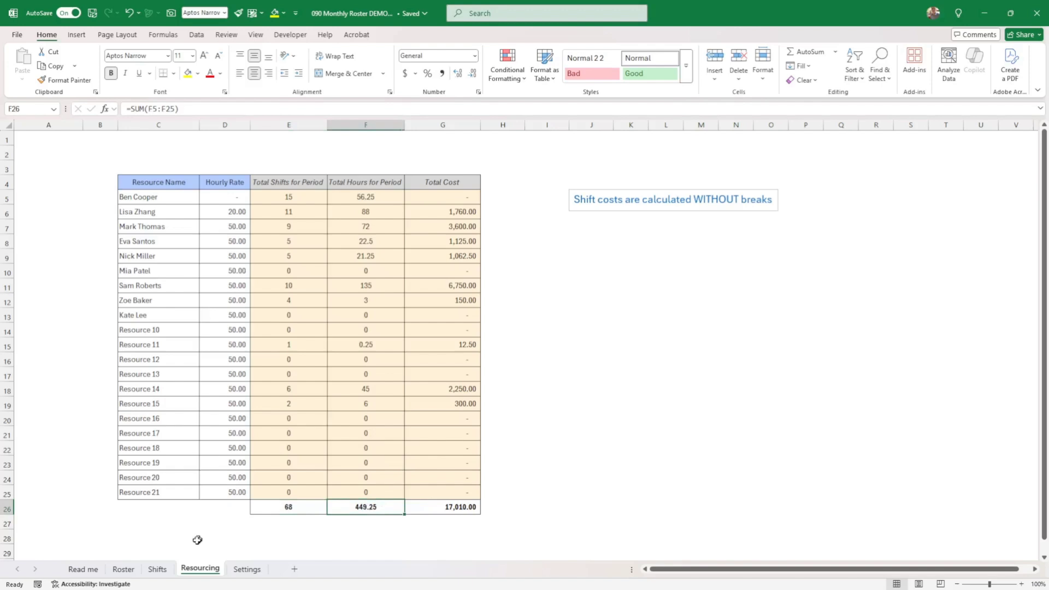
click(81, 569)
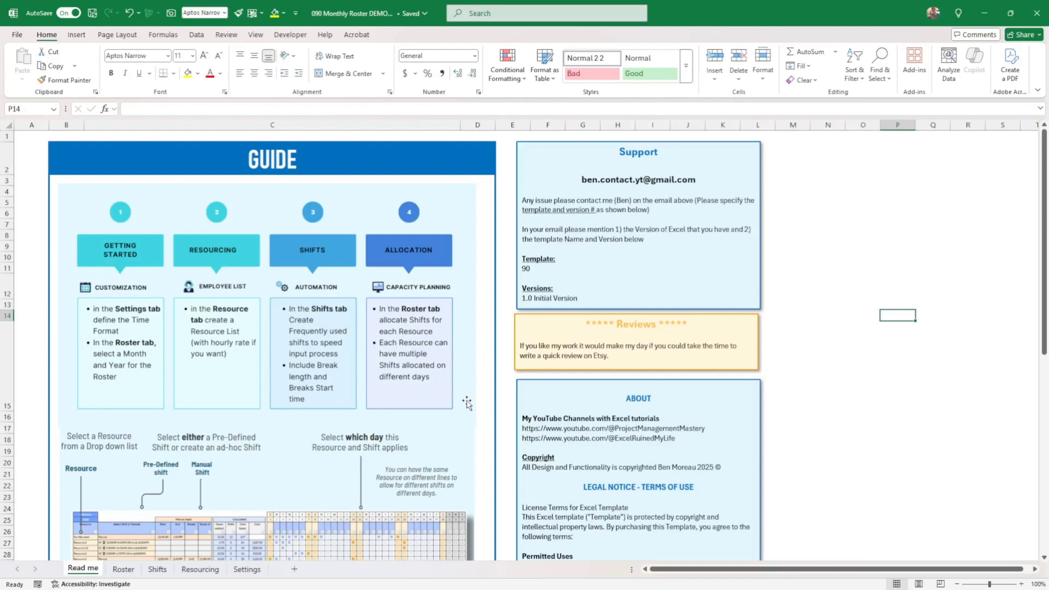
scroll(253, 451, down, 3)
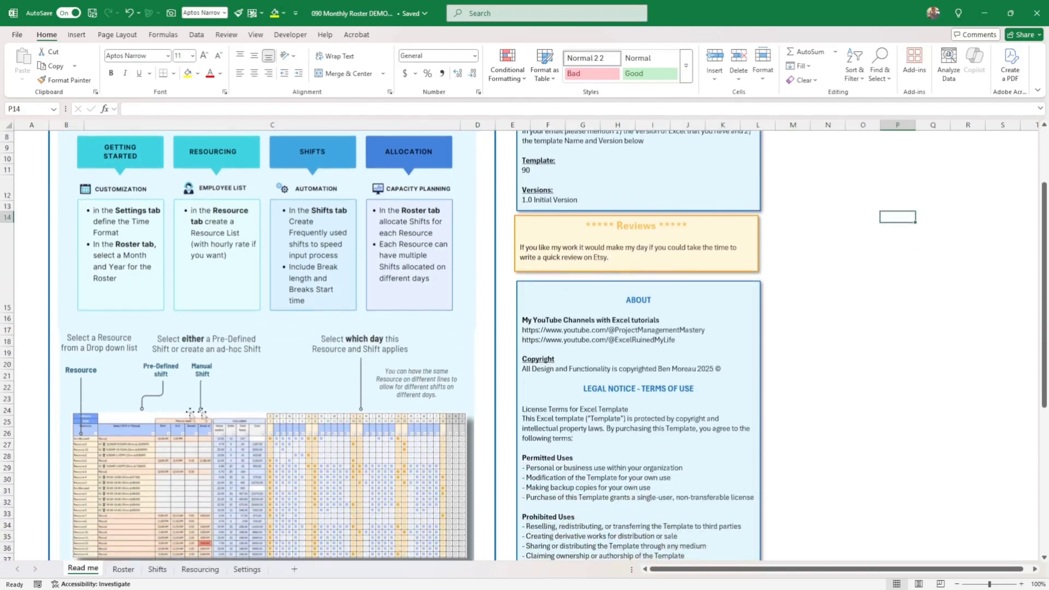
scroll(249, 394, down, 2)
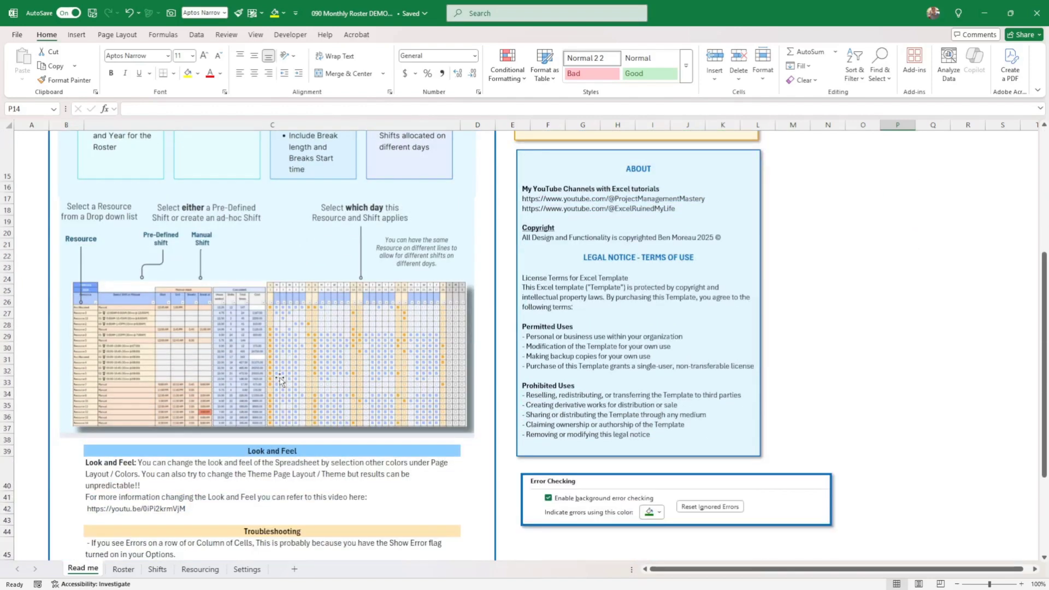
scroll(282, 378, up, 5)
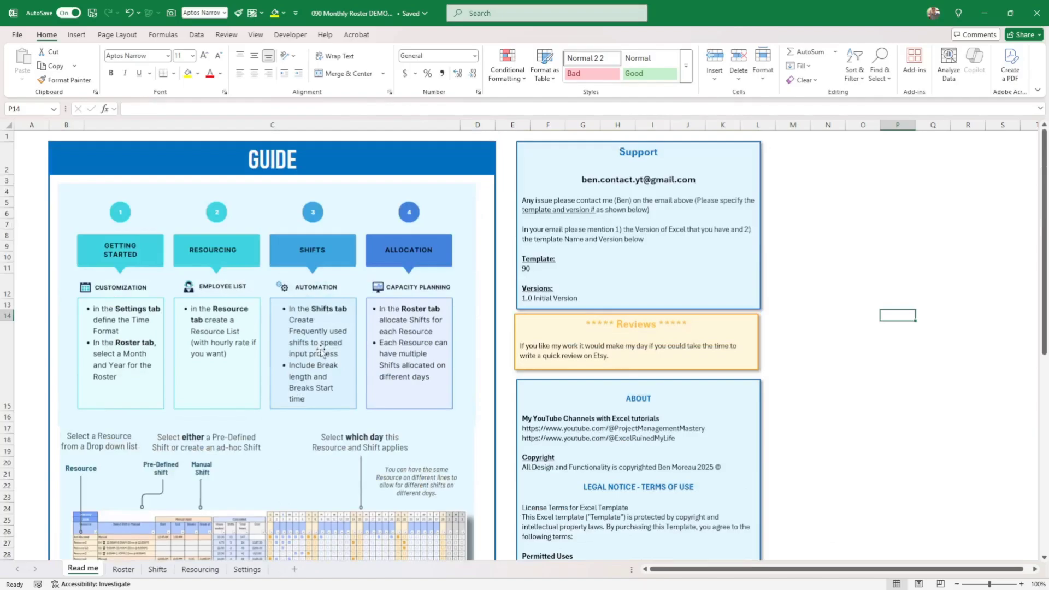